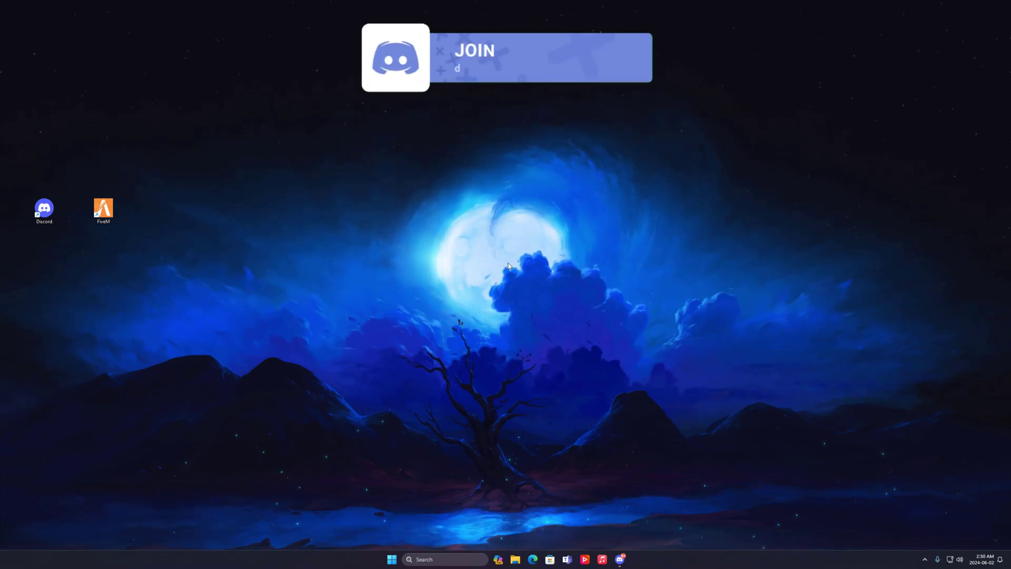
Step: Download the ReShade_Setup_6.1.1.exe attachment from Discord's #reshade channel, accepting the download warning
{"action": "left_click", "coordinate": [619, 558]}
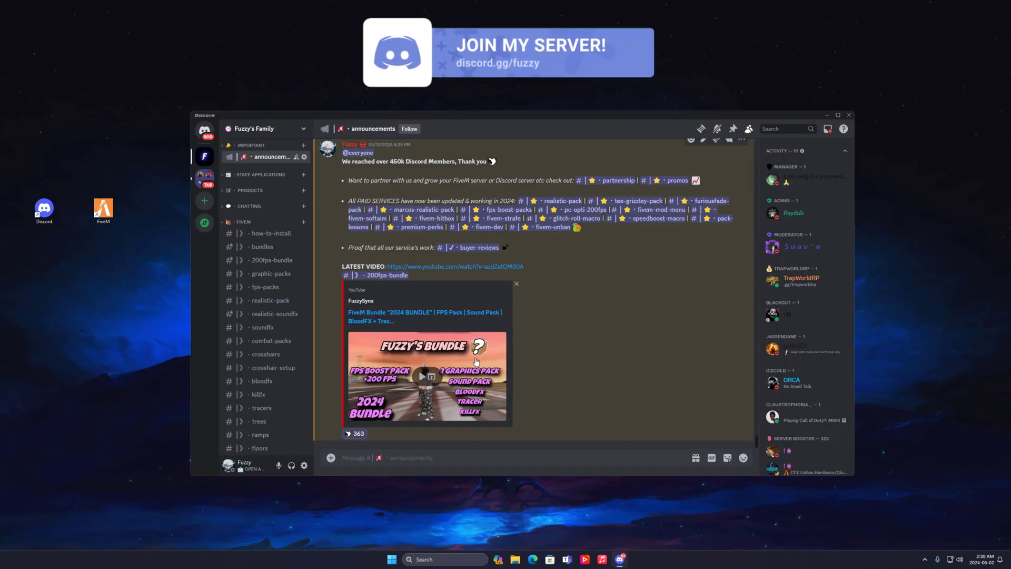
{"action": "scroll", "coordinate": [274, 308], "scroll_direction": "down", "scroll_amount": 3}
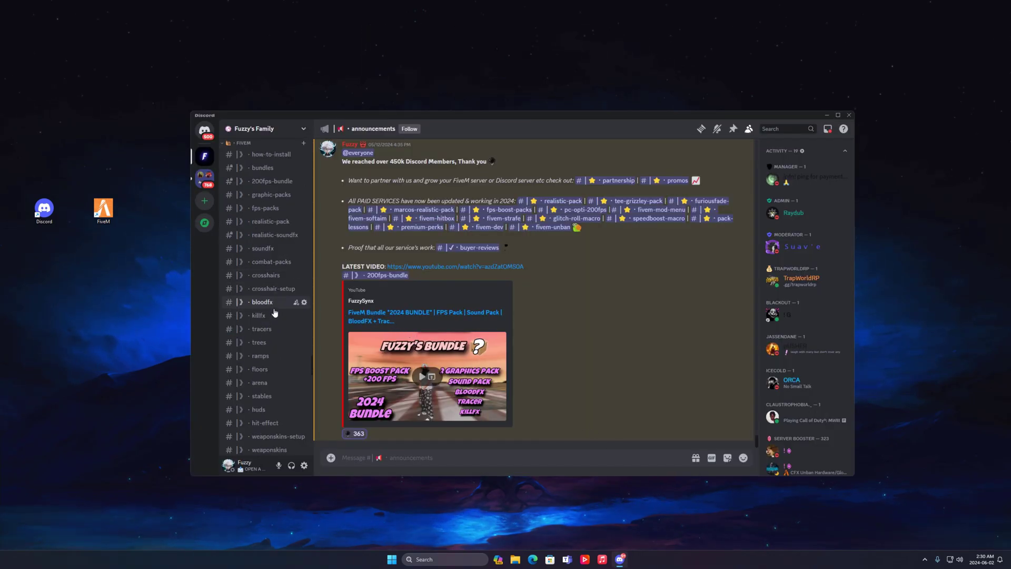
{"action": "scroll", "coordinate": [275, 316], "scroll_direction": "down", "scroll_amount": 4}
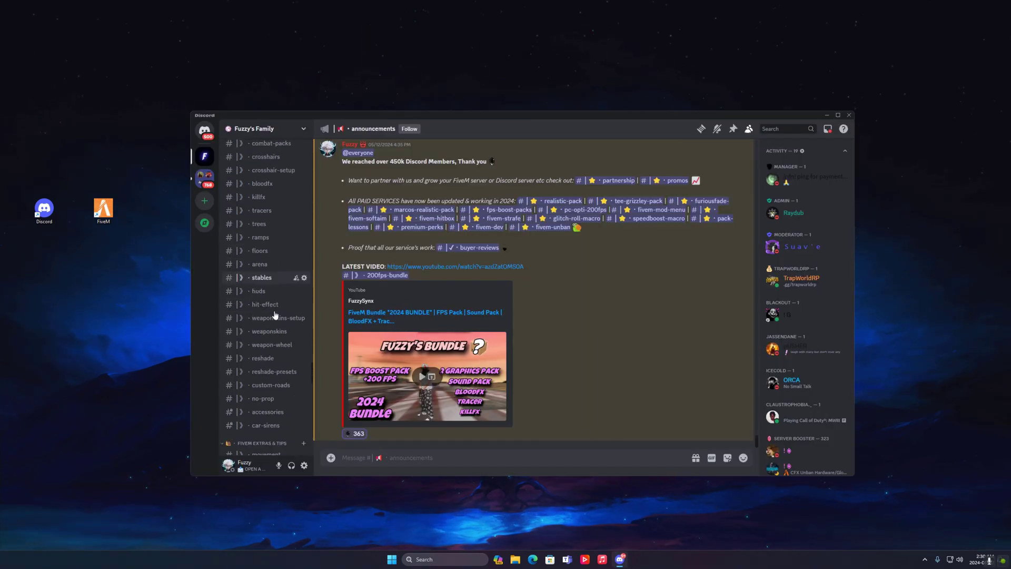
{"action": "left_click", "coordinate": [277, 359]}
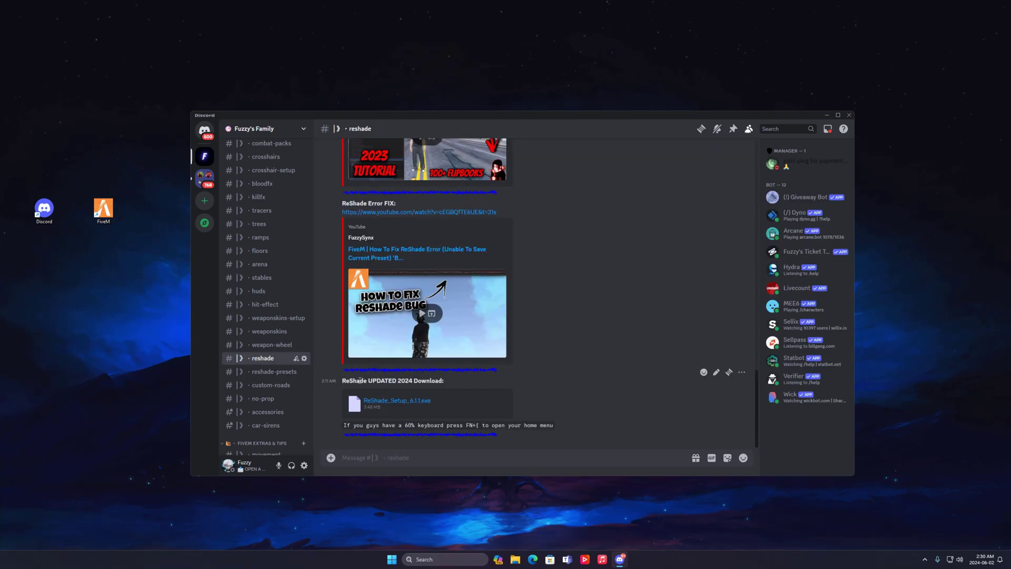
{"action": "left_click_drag", "start_coordinate": [345, 383], "coordinate": [405, 384]}
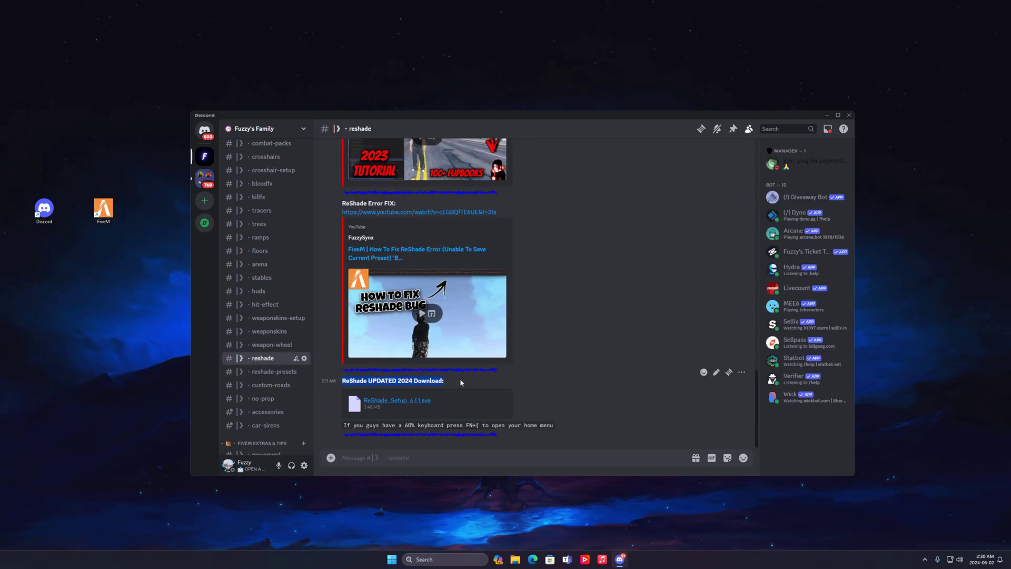
{"action": "left_click", "coordinate": [497, 393]}
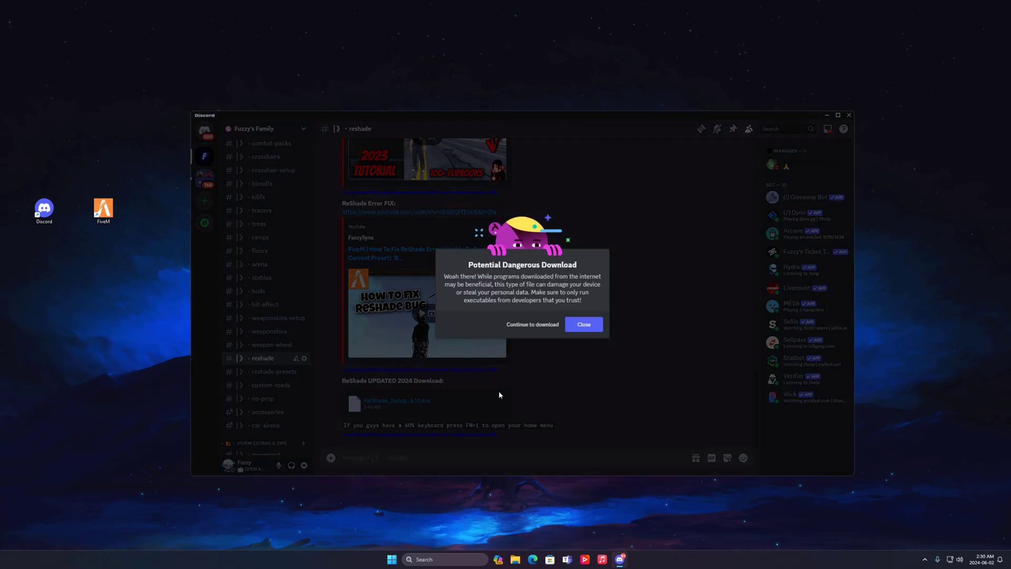
{"action": "left_click", "coordinate": [532, 324]}
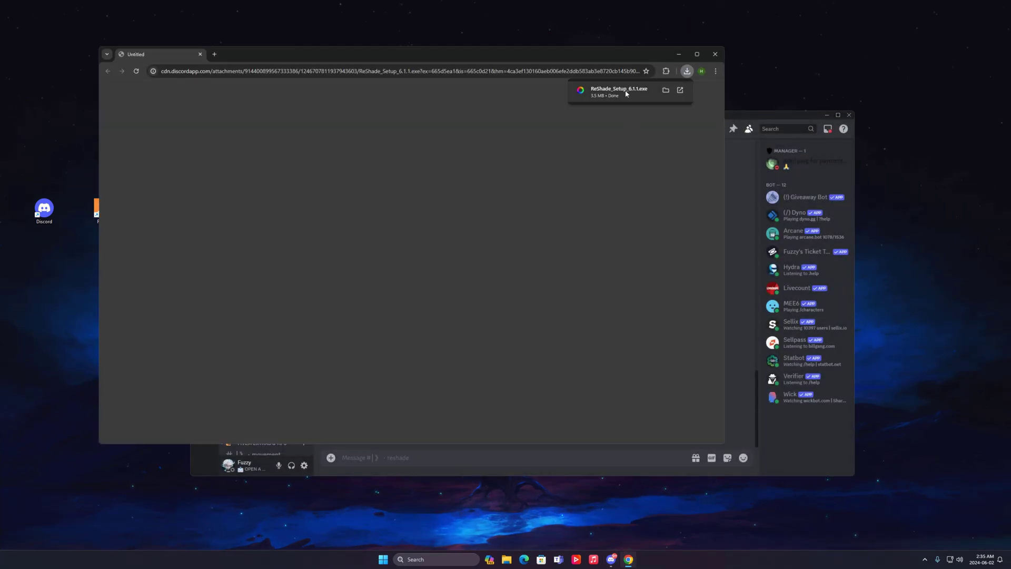
Step: Run ReShade Setup and select D:\Grand Theft Auto V\GTA5.exe as the target game
{"action": "left_click", "coordinate": [625, 94]}
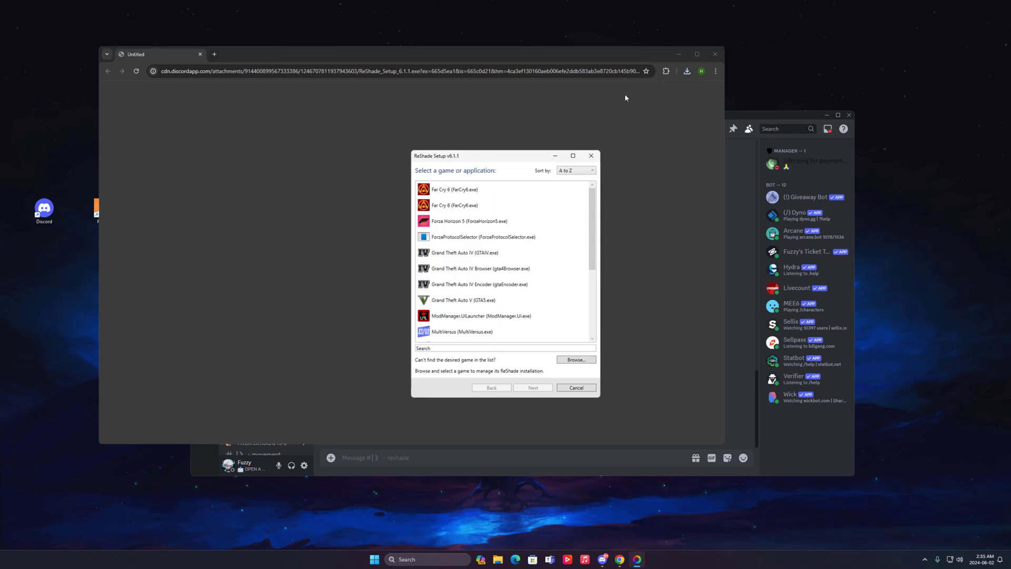
{"action": "left_click", "coordinate": [576, 361]}
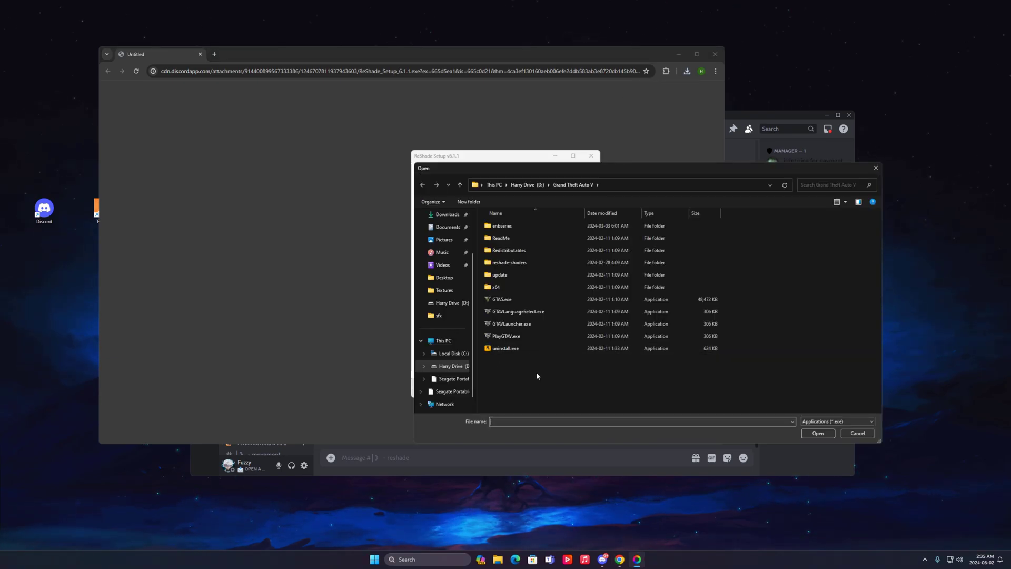
{"action": "left_click", "coordinate": [443, 341]}
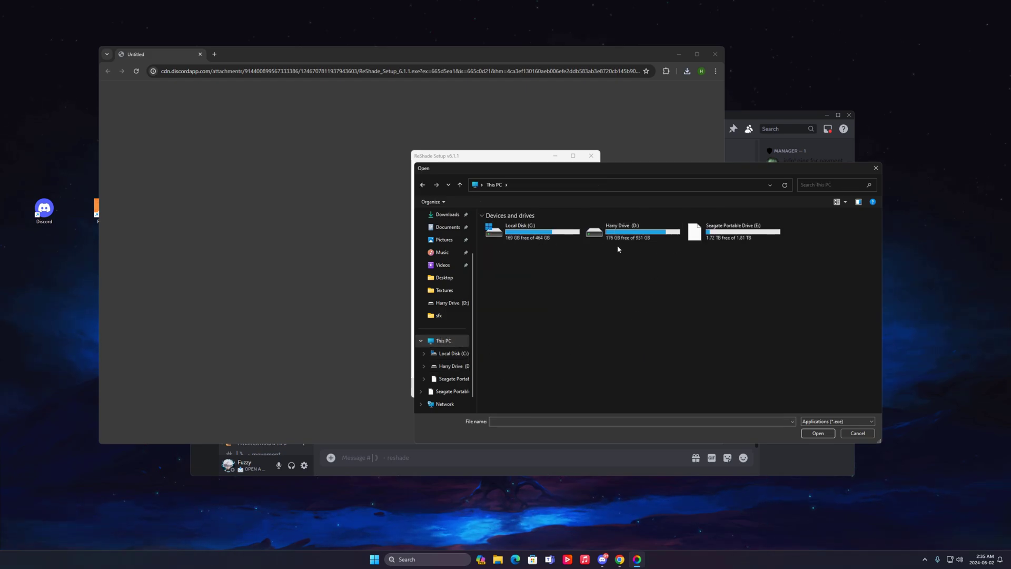
{"action": "double_click", "coordinate": [624, 238]}
{"action": "double_click", "coordinate": [621, 238]}
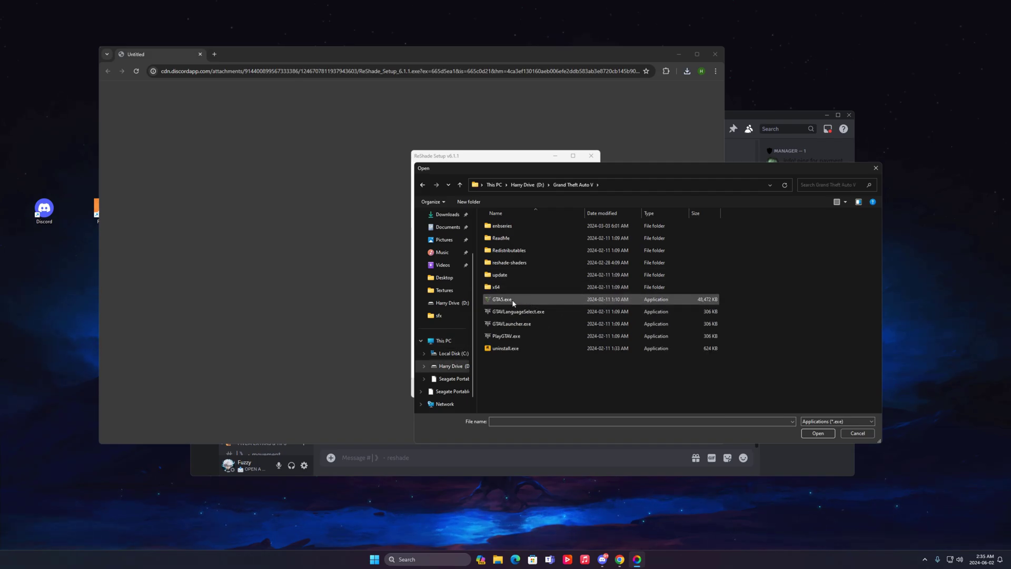
{"action": "left_click", "coordinate": [572, 303]}
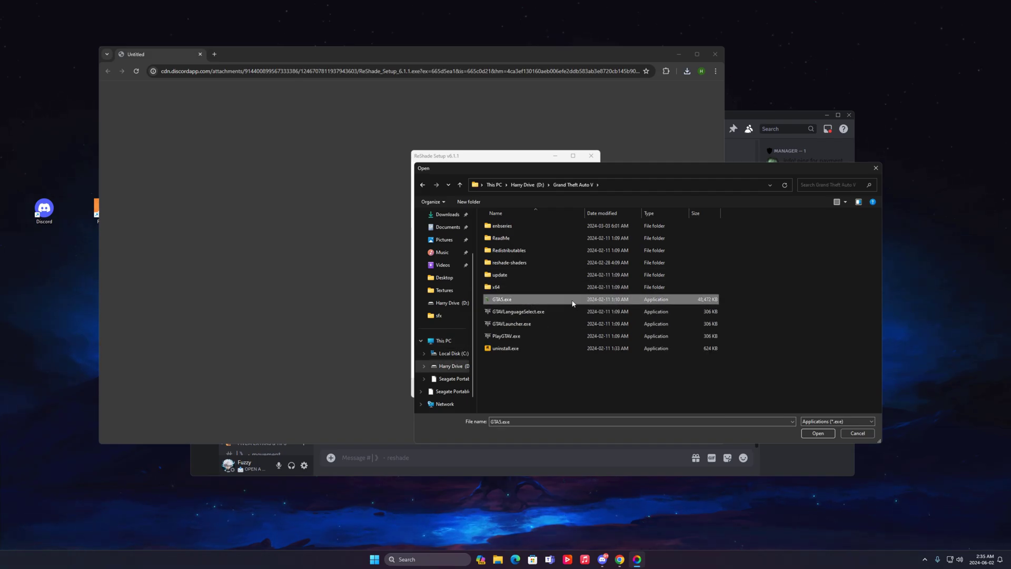
{"action": "left_click", "coordinate": [817, 433]}
Step: Install ReShade for GTA5.exe using DirectX 10/11/12 with every effect package selected
{"action": "left_click", "coordinate": [533, 387]}
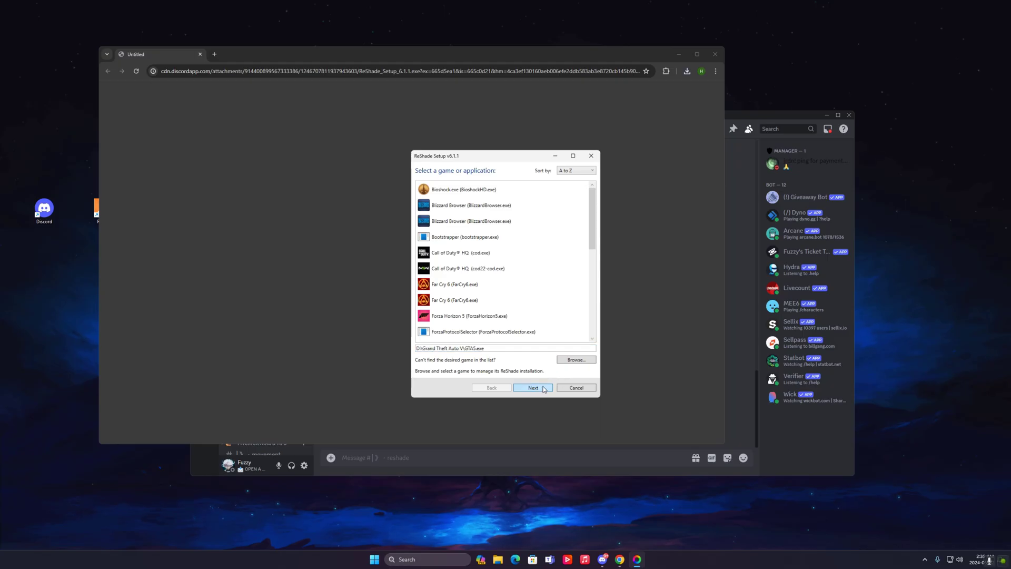
{"action": "left_click", "coordinate": [465, 348]}
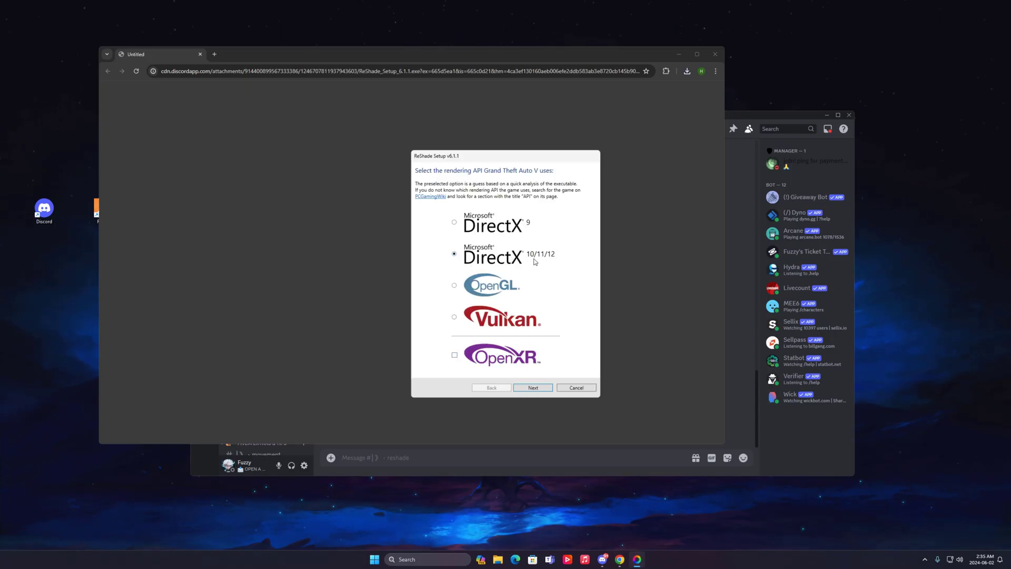
{"action": "left_click", "coordinate": [536, 388]}
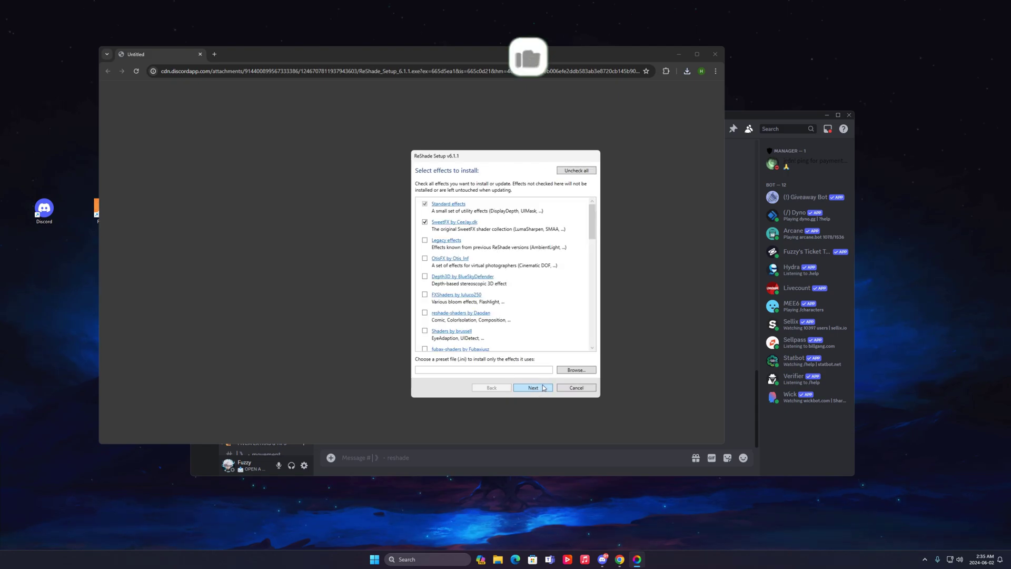
{"action": "left_click", "coordinate": [582, 170]}
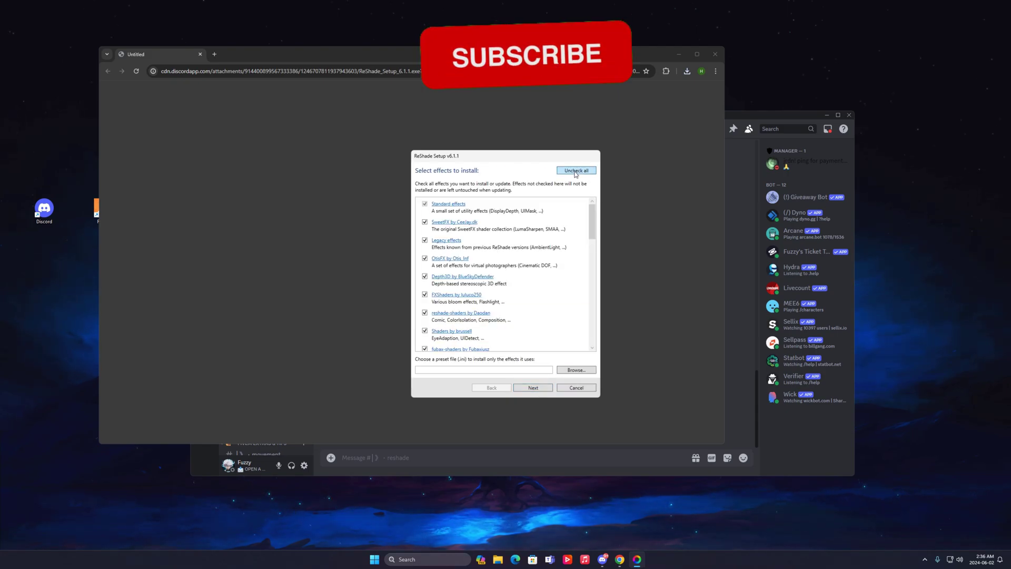
{"action": "left_click", "coordinate": [537, 390]}
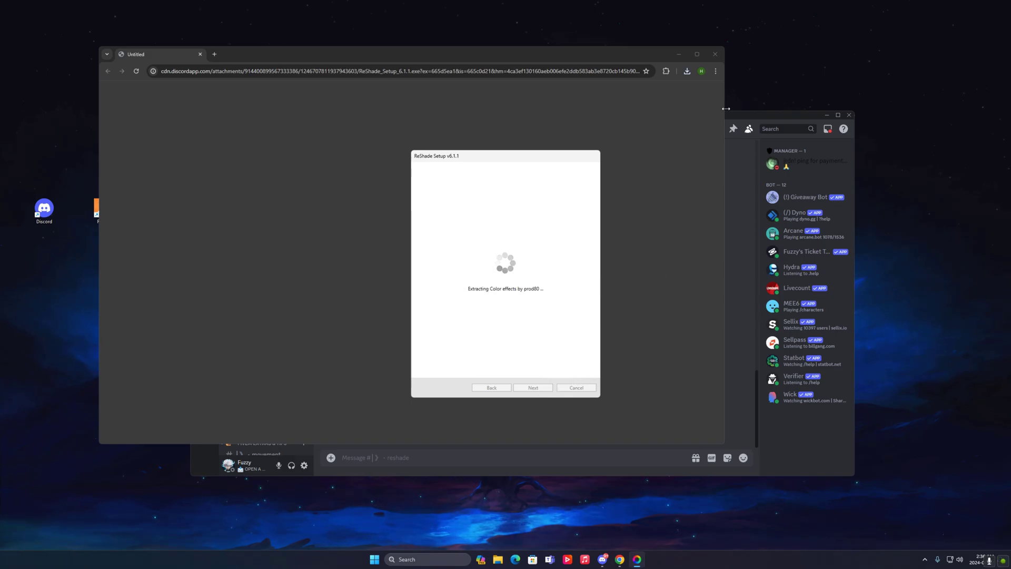
{"action": "left_click", "coordinate": [714, 54]}
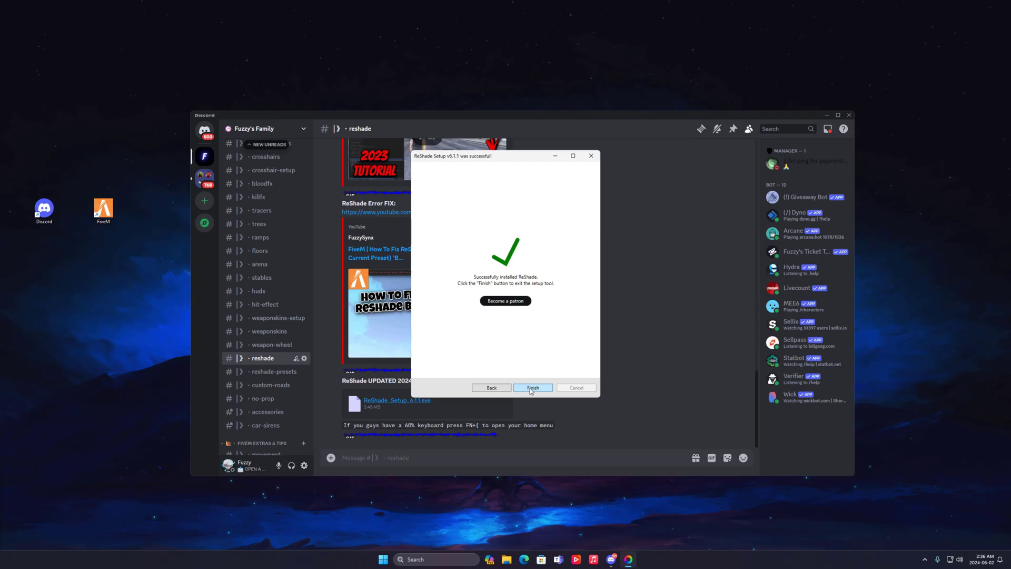
Step: Finish the installer, minimize Discord, and show D:\Grand Theft Auto V in File Explorer on the right
{"action": "left_click", "coordinate": [531, 390]}
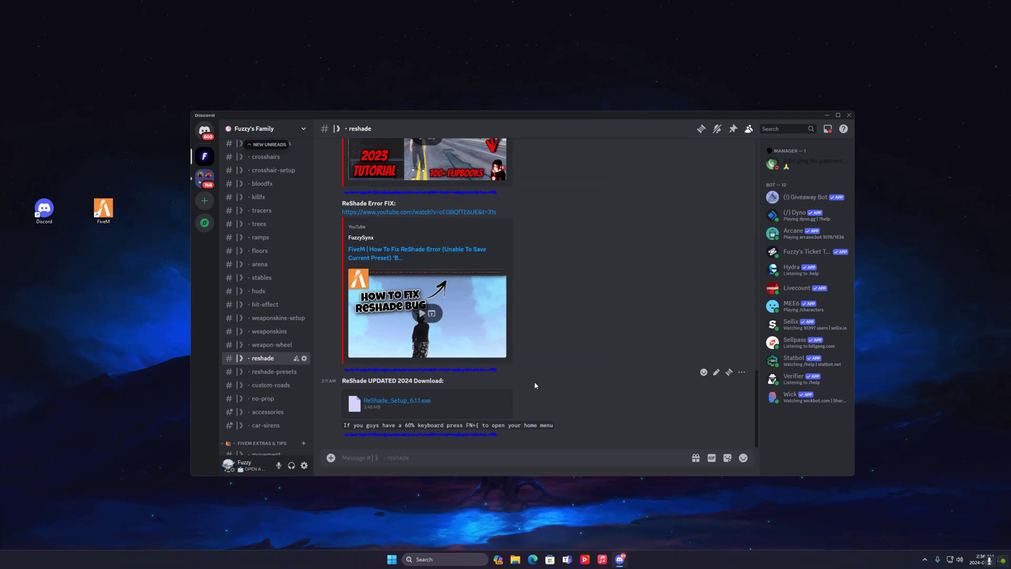
{"action": "left_click", "coordinate": [826, 114]}
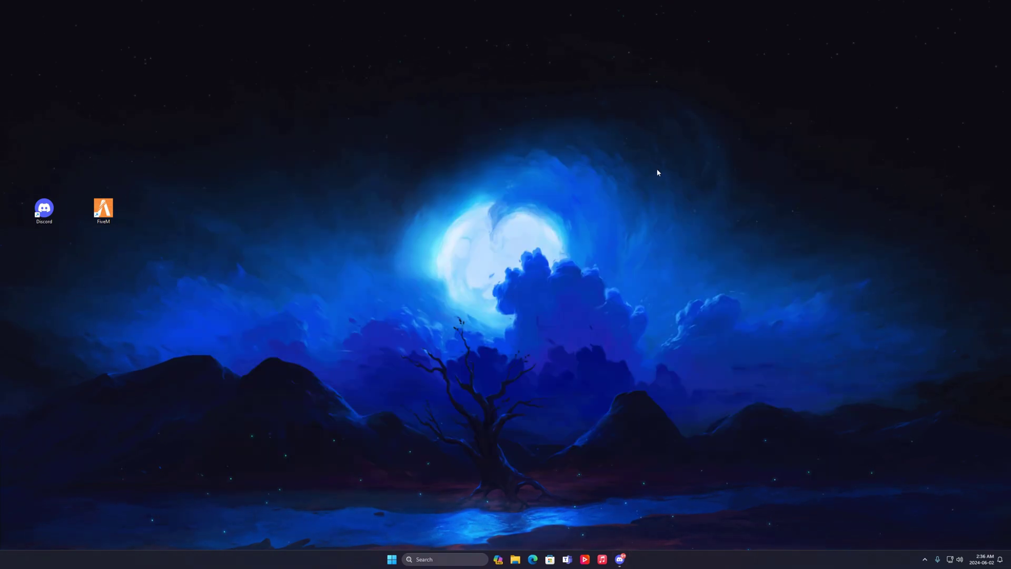
{"action": "left_click", "coordinate": [515, 559]}
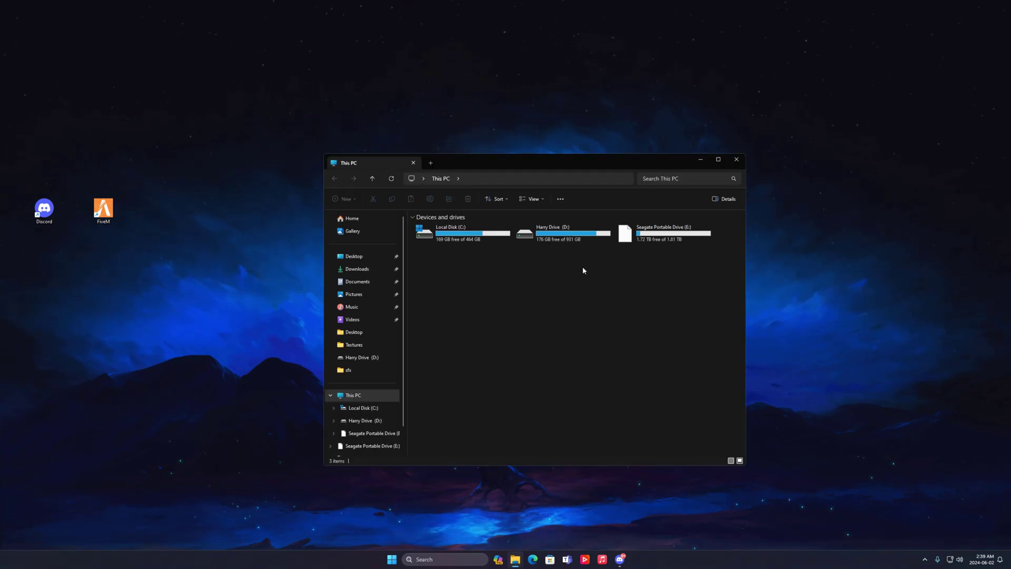
{"action": "double_click", "coordinate": [569, 239]}
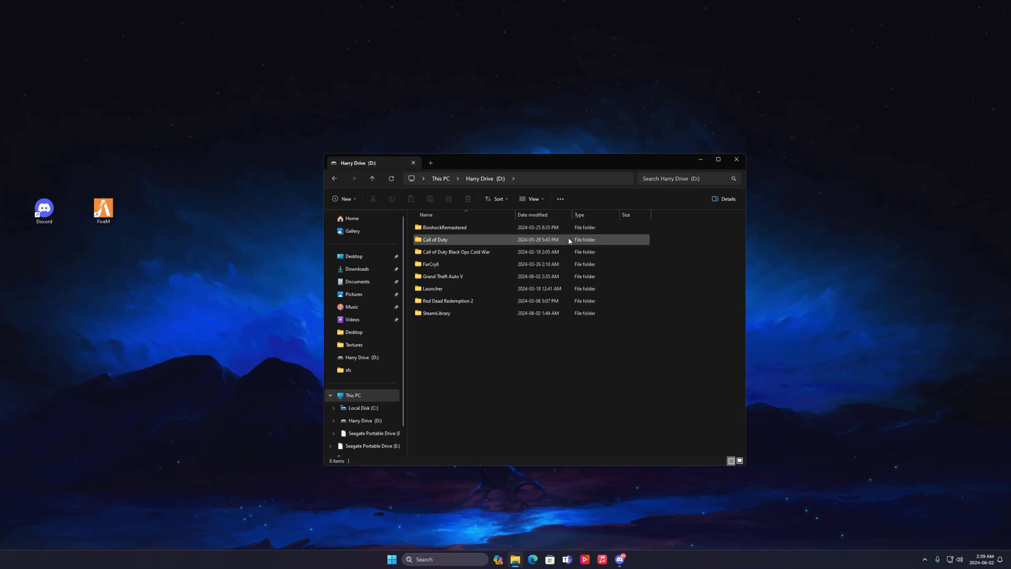
{"action": "double_click", "coordinate": [484, 277]}
{"action": "left_click_drag", "start_coordinate": [566, 167], "coordinate": [767, 153]}
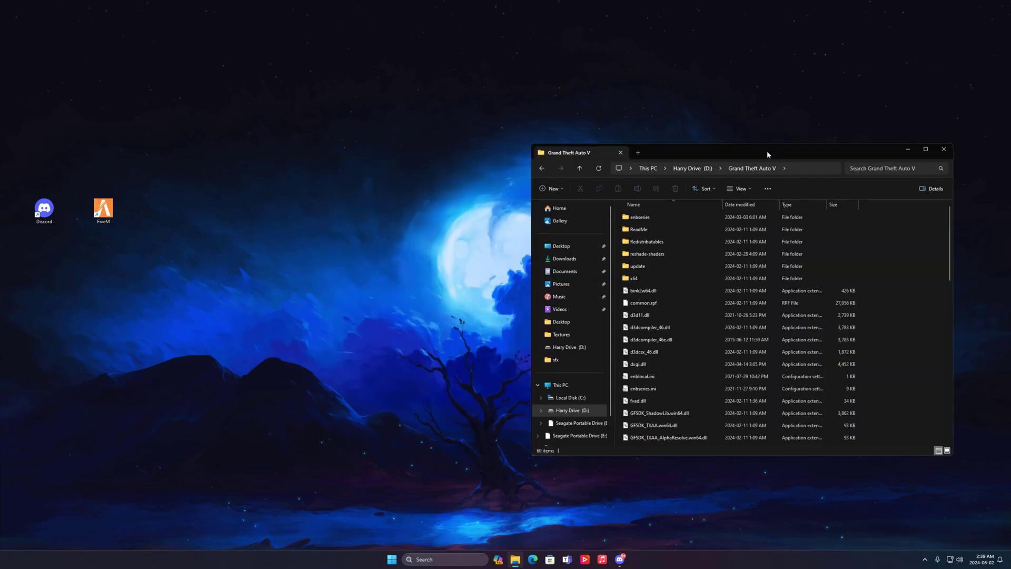
Step: Open FiveM's file location on the left half and browse into FiveM Application Data\plugins
{"action": "right_click", "coordinate": [108, 215]}
{"action": "left_click", "coordinate": [155, 283]}
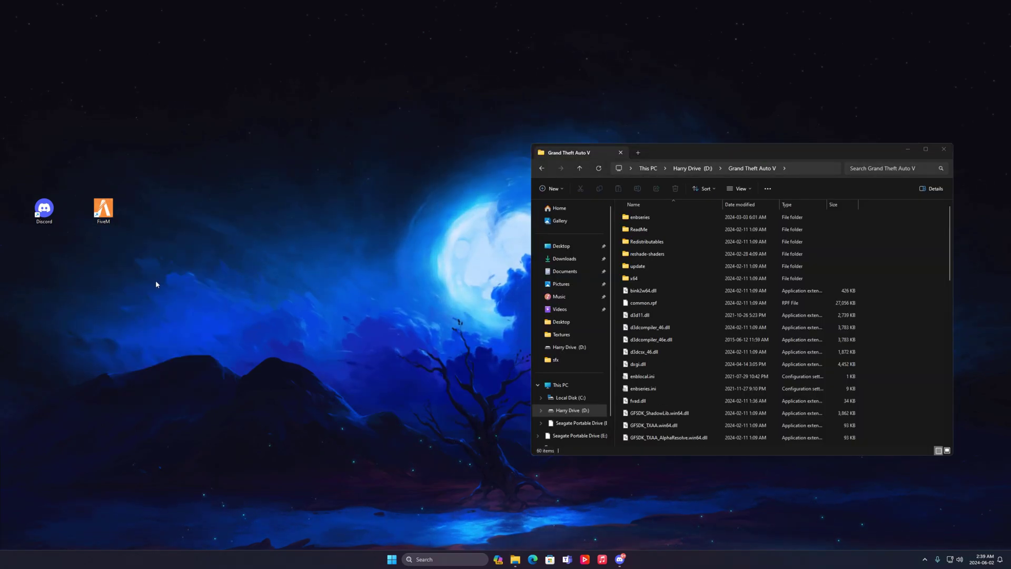
{"action": "left_click_drag", "start_coordinate": [731, 159], "coordinate": [287, 157]}
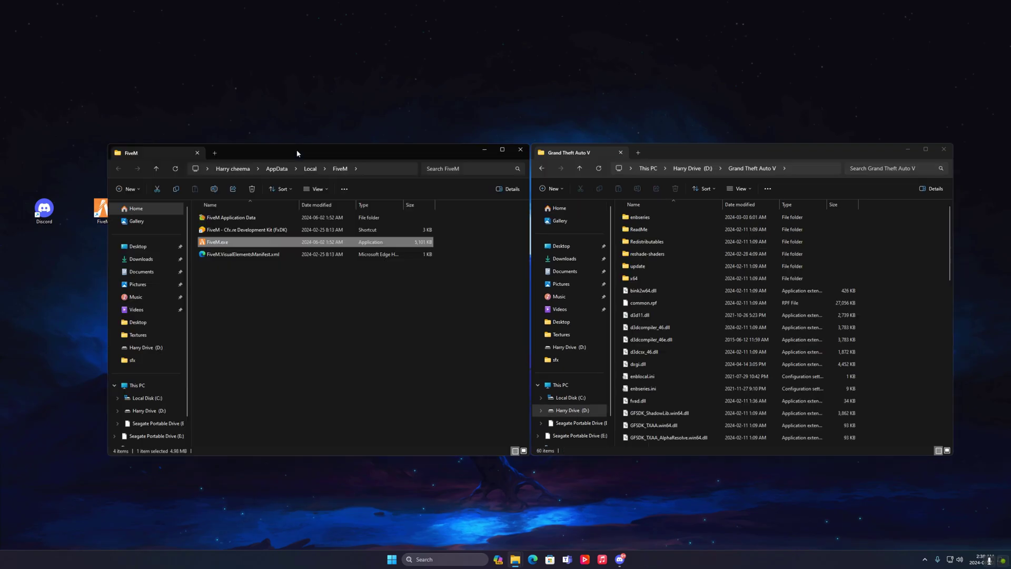
{"action": "double_click", "coordinate": [263, 218]}
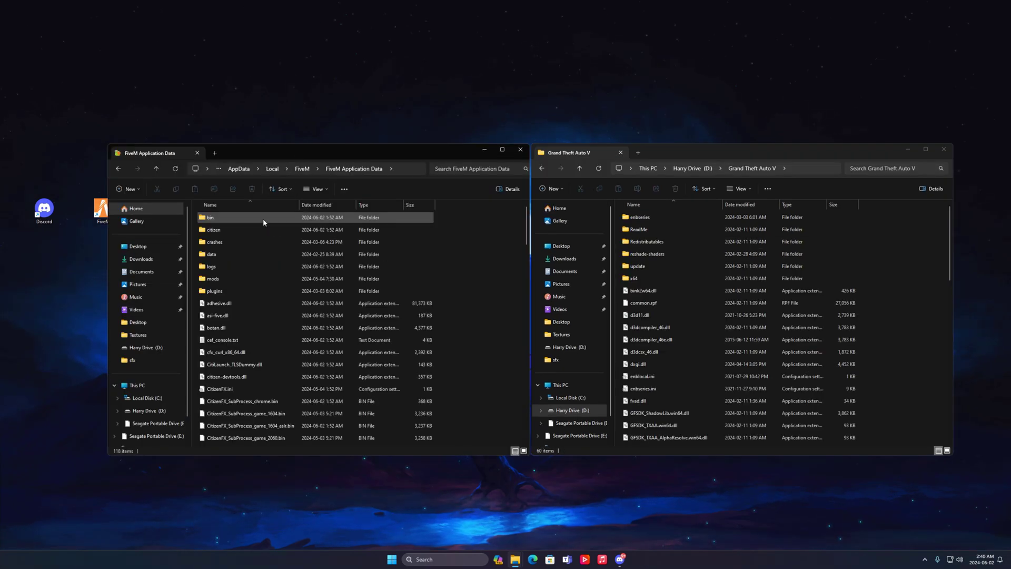
{"action": "double_click", "coordinate": [247, 291]}
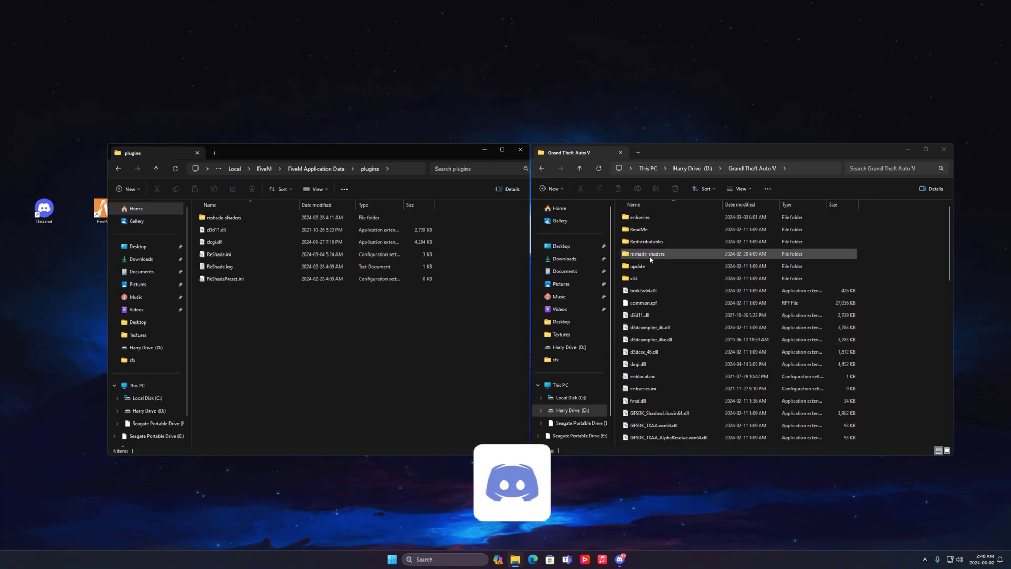
Step: Attempt copying reshade-shaders into plugins, then select the five ReShade files there
{"action": "mouse_move", "coordinate": [643, 258]}
{"action": "left_mouse_down"}
{"action": "mouse_move", "coordinate": [541, 269]}
{"action": "mouse_move", "coordinate": [472, 243]}
{"action": "mouse_move", "coordinate": [643, 253]}
{"action": "left_mouse_up"}
{"action": "left_click", "coordinate": [311, 220]}
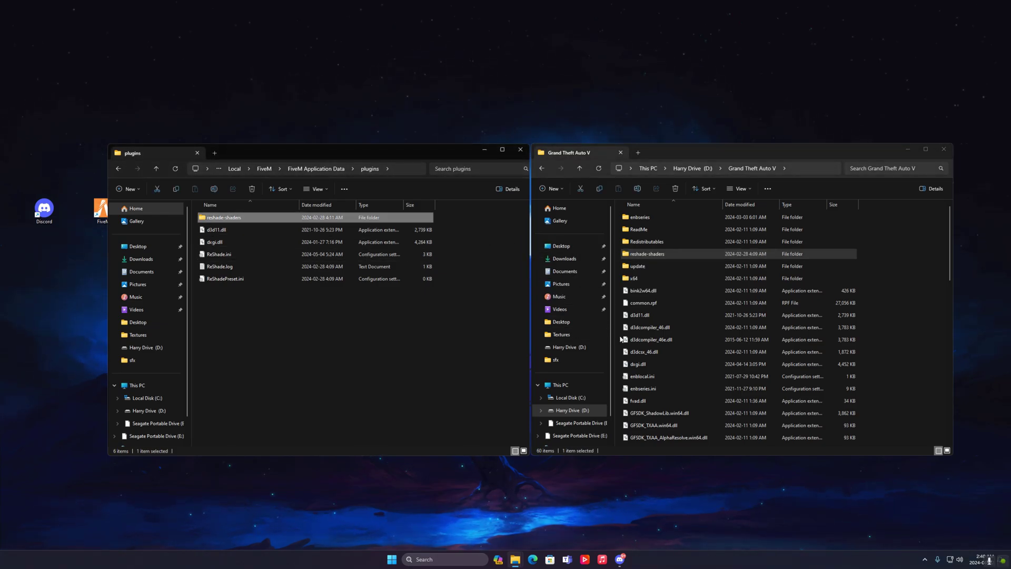
{"action": "left_click_drag", "start_coordinate": [301, 306], "coordinate": [244, 230]}
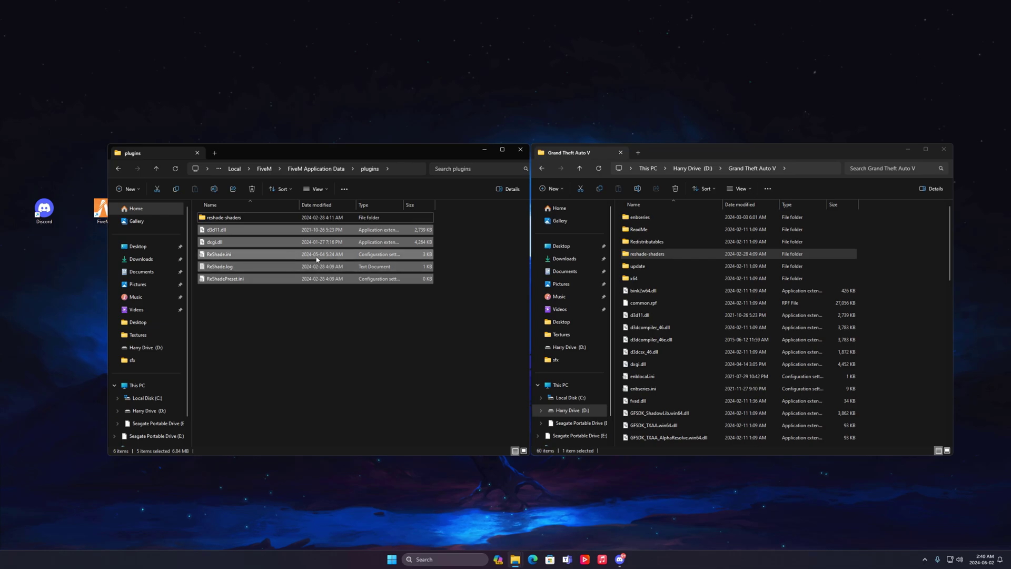
Step: Select d3d11.dll and dxgi.dll in the game folder and copy the three ReShade config files to plugins
{"action": "left_click", "coordinate": [647, 316]}
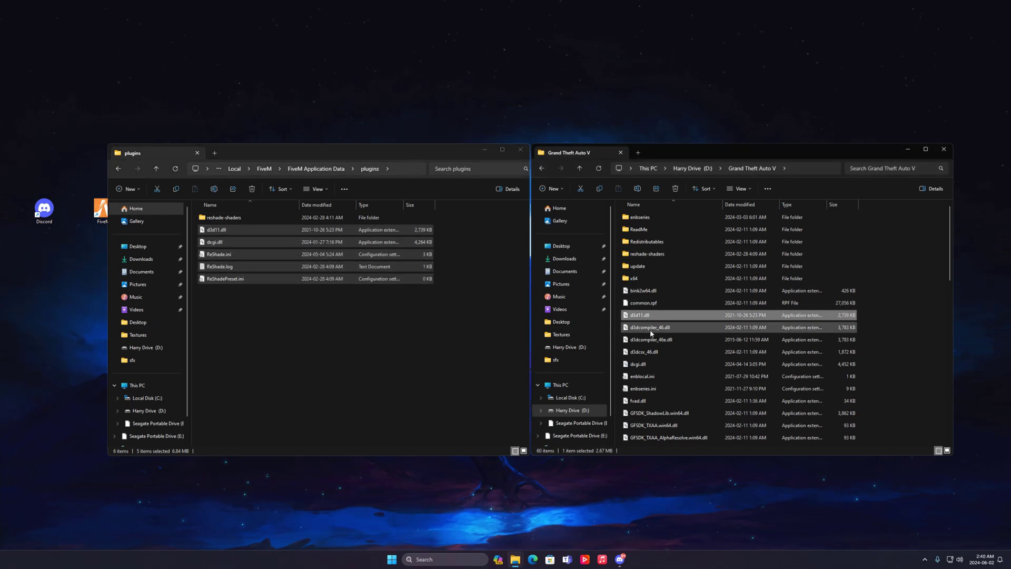
{"action": "scroll", "coordinate": [647, 324], "scroll_direction": "down", "scroll_amount": 1}
{"action": "left_click", "coordinate": [647, 332]}
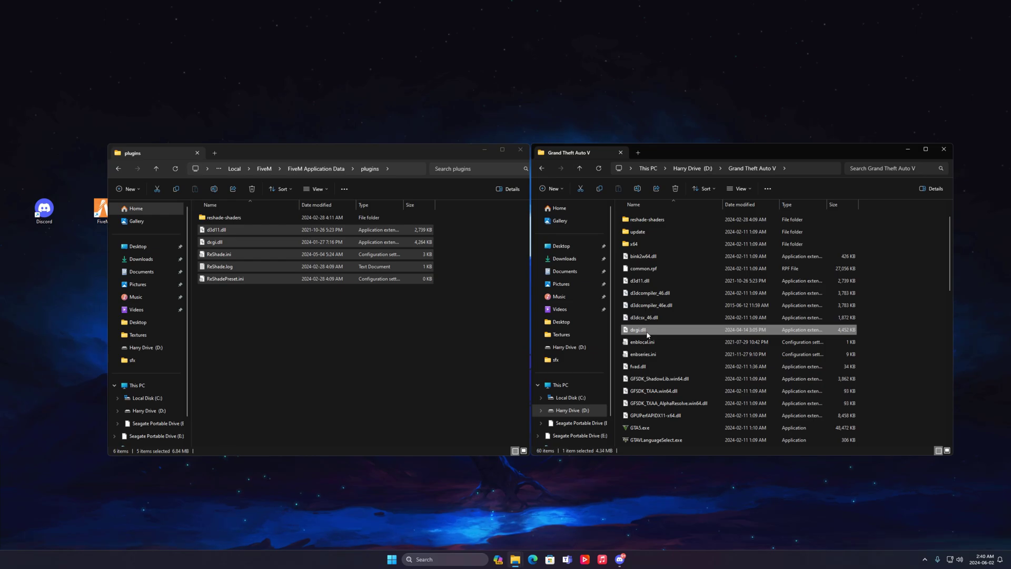
{"action": "scroll", "coordinate": [647, 334], "scroll_direction": "down", "scroll_amount": 5}
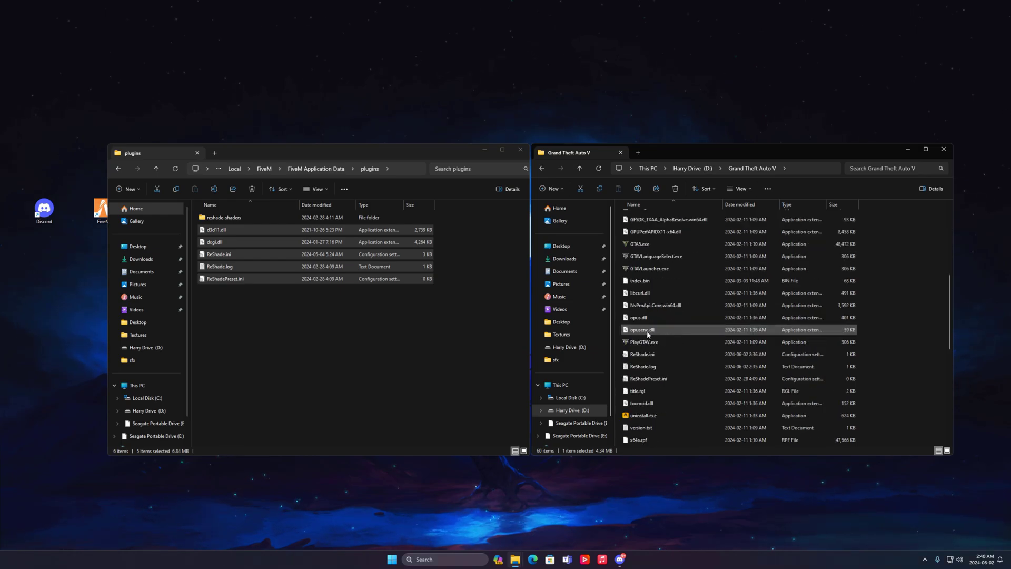
{"action": "scroll", "coordinate": [648, 333], "scroll_direction": "down", "scroll_amount": 1}
{"action": "left_click_drag", "start_coordinate": [870, 314], "coordinate": [836, 343]}
{"action": "mouse_move", "coordinate": [694, 330]}
{"action": "left_mouse_down"}
{"action": "mouse_move", "coordinate": [700, 320]}
{"action": "mouse_move", "coordinate": [458, 316]}
{"action": "mouse_move", "coordinate": [587, 306]}
{"action": "mouse_move", "coordinate": [661, 334]}
{"action": "left_mouse_up"}
{"action": "left_click", "coordinate": [468, 321]}
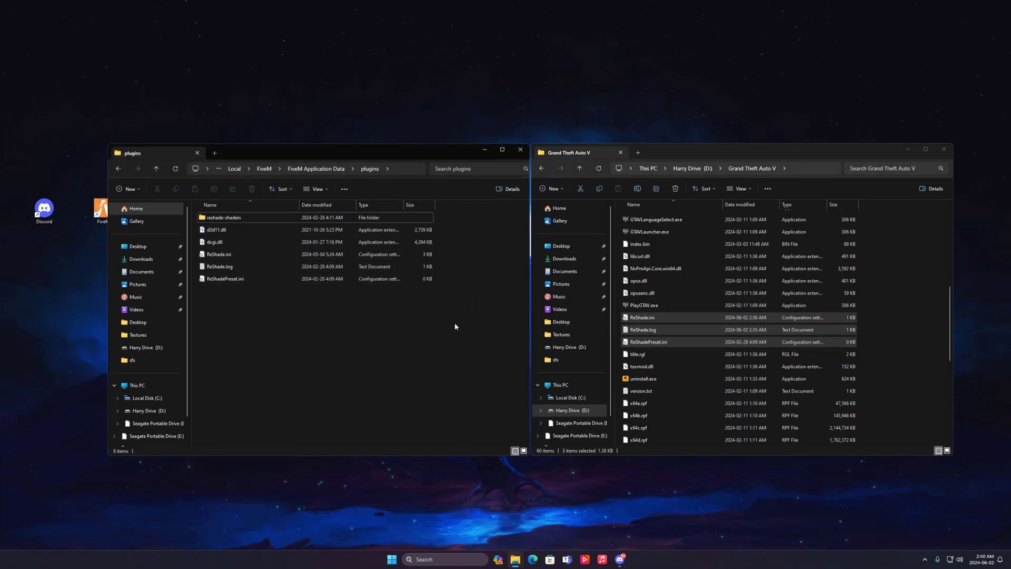
Step: Close both Explorer windows and launch FiveM from its desktop shortcut
{"action": "left_click", "coordinate": [943, 149]}
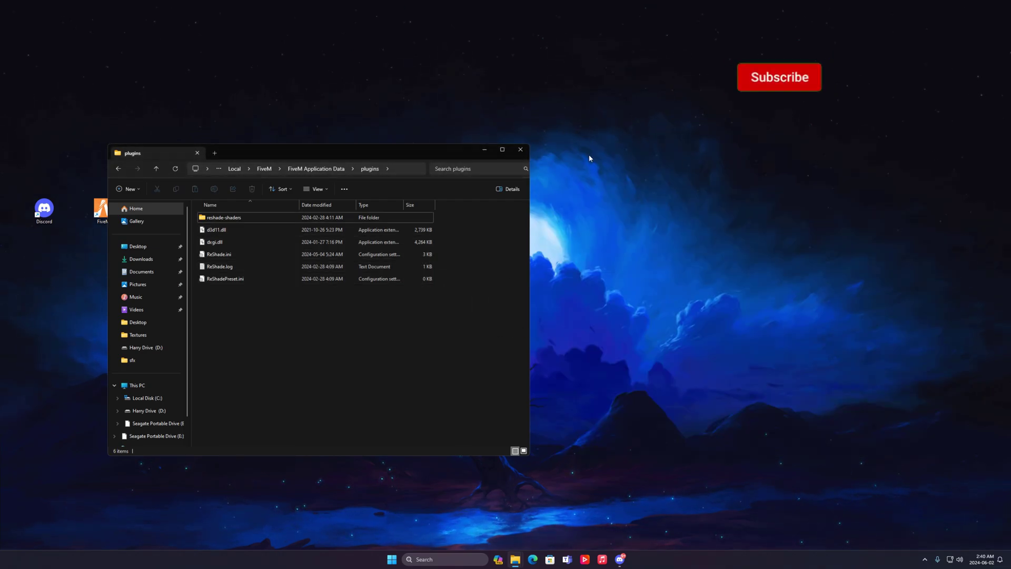
{"action": "left_click", "coordinate": [520, 149]}
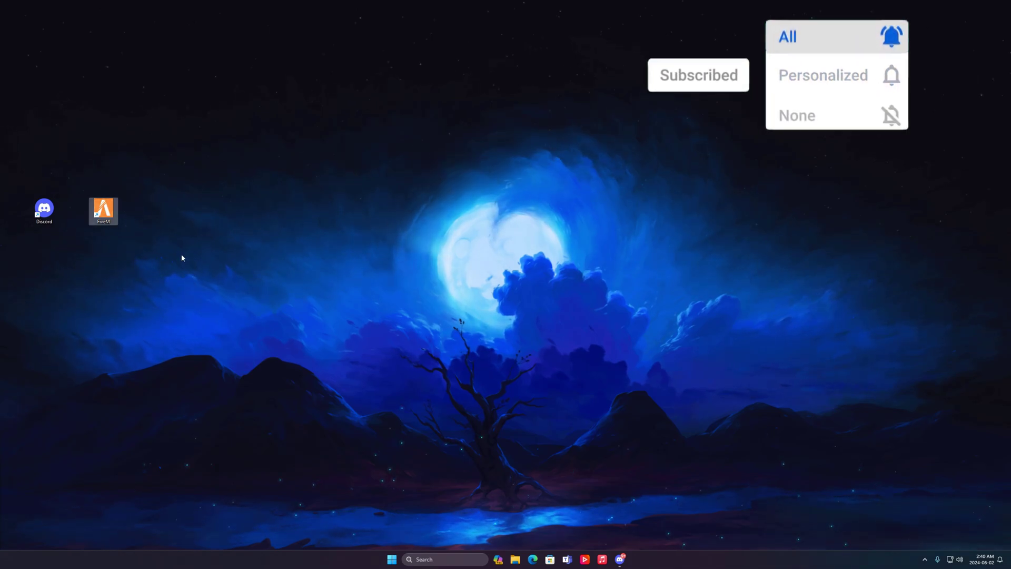
{"action": "double_click", "coordinate": [109, 217]}
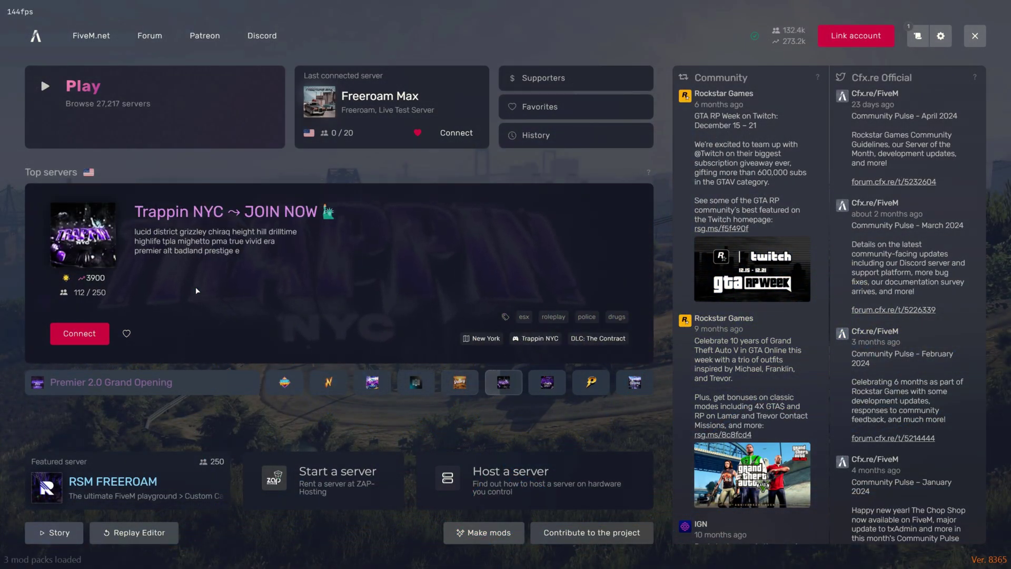
Step: Show the ReShade overlay with Home over the FiveM launcher, then quit FiveM with Alt+F4
{"action": "key", "text": "Home"}
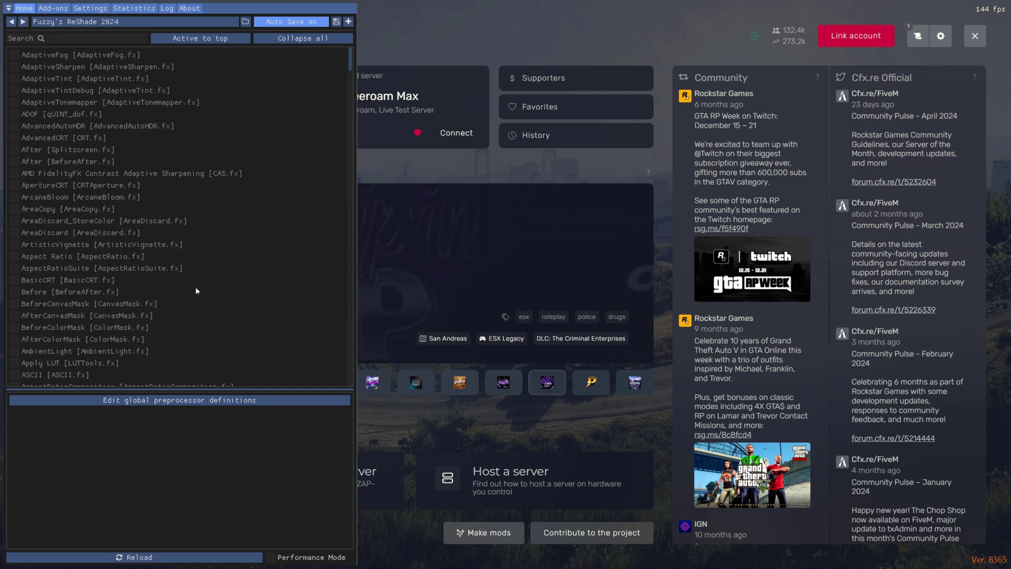
{"action": "key", "text": "alt+F4"}
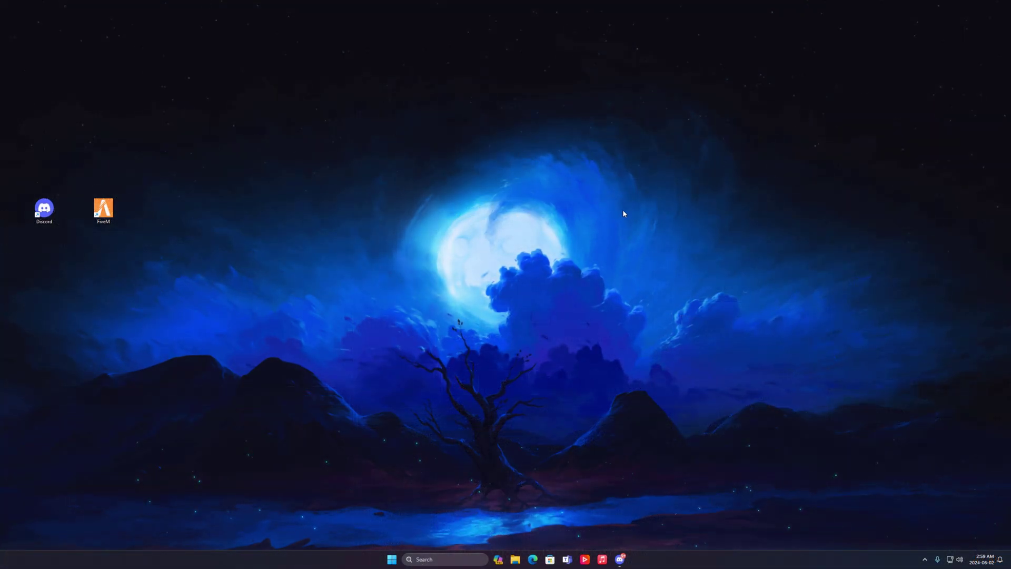
Step: Open a crosshair image in Discord's #crosshairs channel and save it as cyan.png
{"action": "left_click", "coordinate": [619, 559]}
{"action": "scroll", "coordinate": [525, 374], "scroll_direction": "up", "scroll_amount": 3}
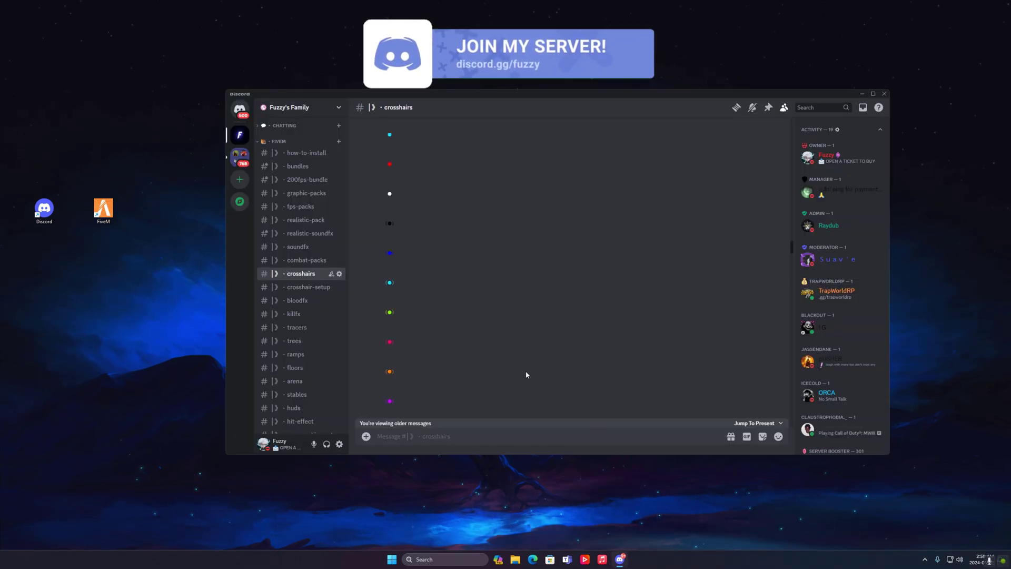
{"action": "scroll", "coordinate": [526, 374], "scroll_direction": "down", "scroll_amount": 3}
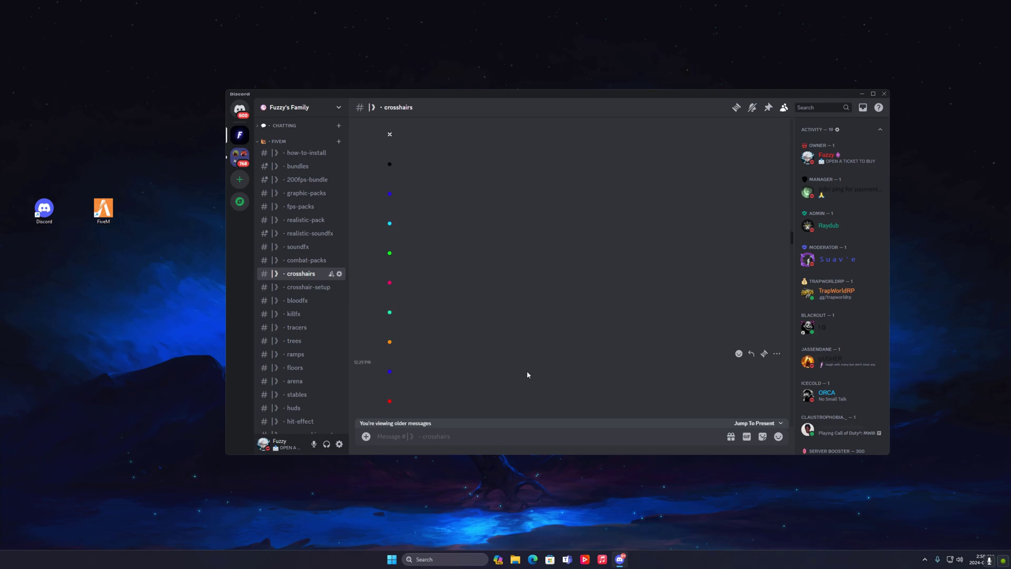
{"action": "scroll", "coordinate": [528, 374], "scroll_direction": "up", "scroll_amount": 2}
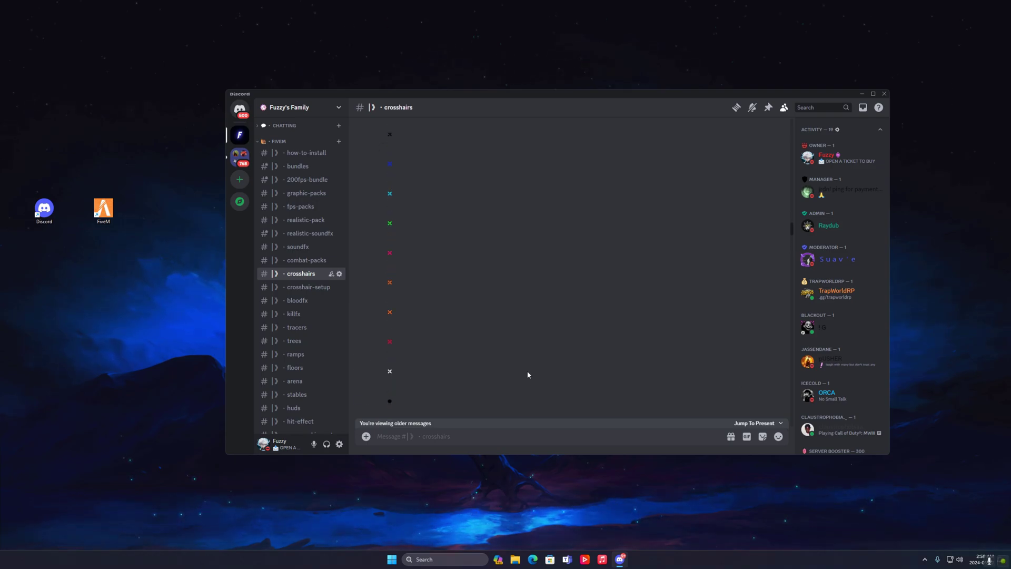
{"action": "scroll", "coordinate": [528, 375], "scroll_direction": "up", "scroll_amount": 2}
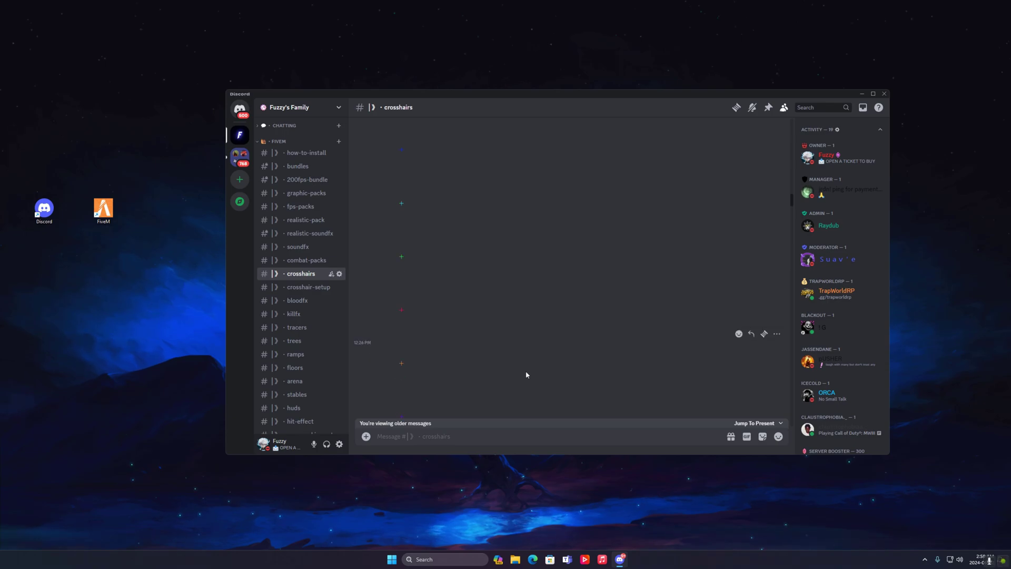
{"action": "left_click", "coordinate": [401, 204]}
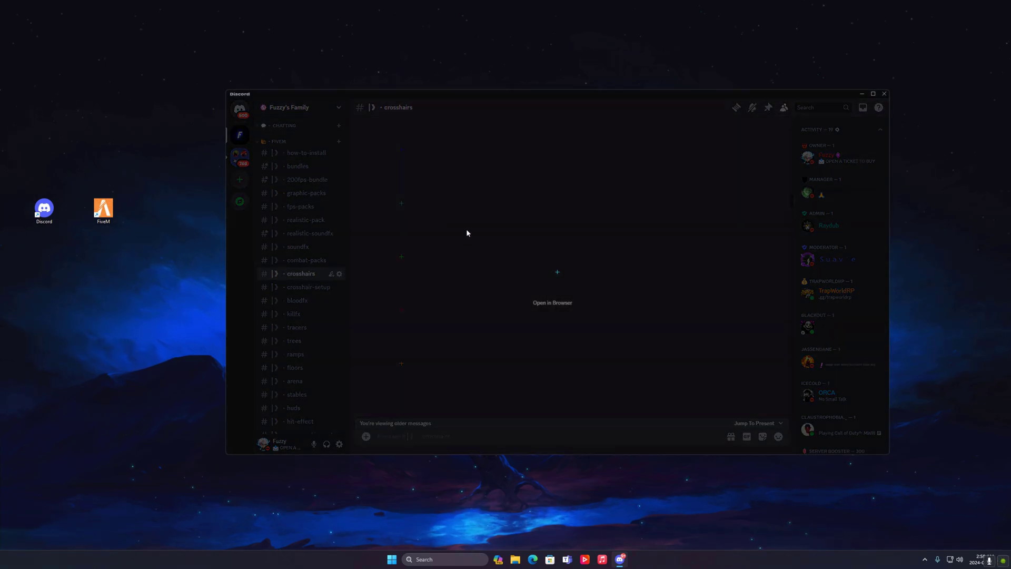
{"action": "right_click", "coordinate": [561, 272]}
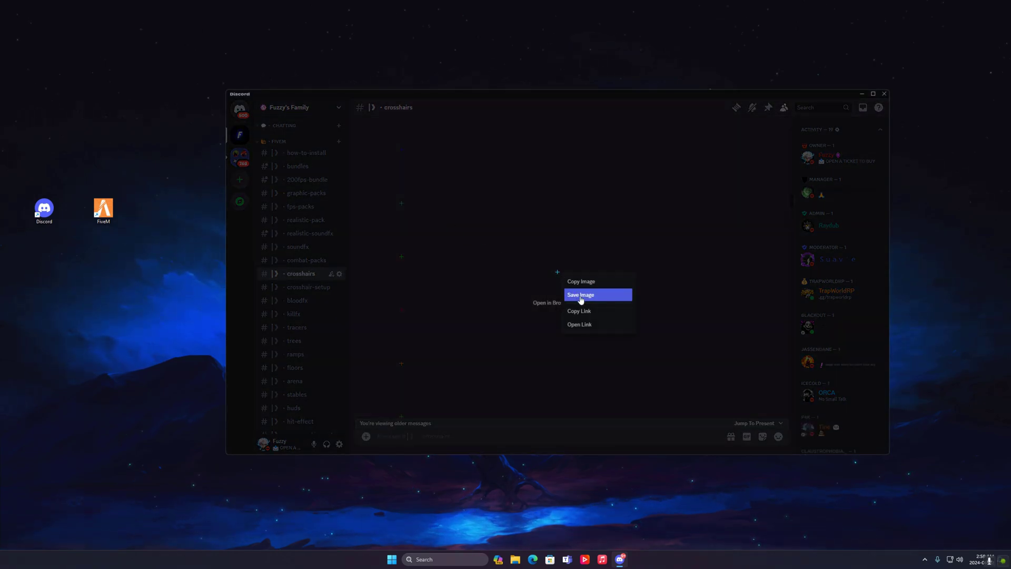
{"action": "left_click", "coordinate": [580, 298]}
{"action": "left_click", "coordinate": [555, 286]}
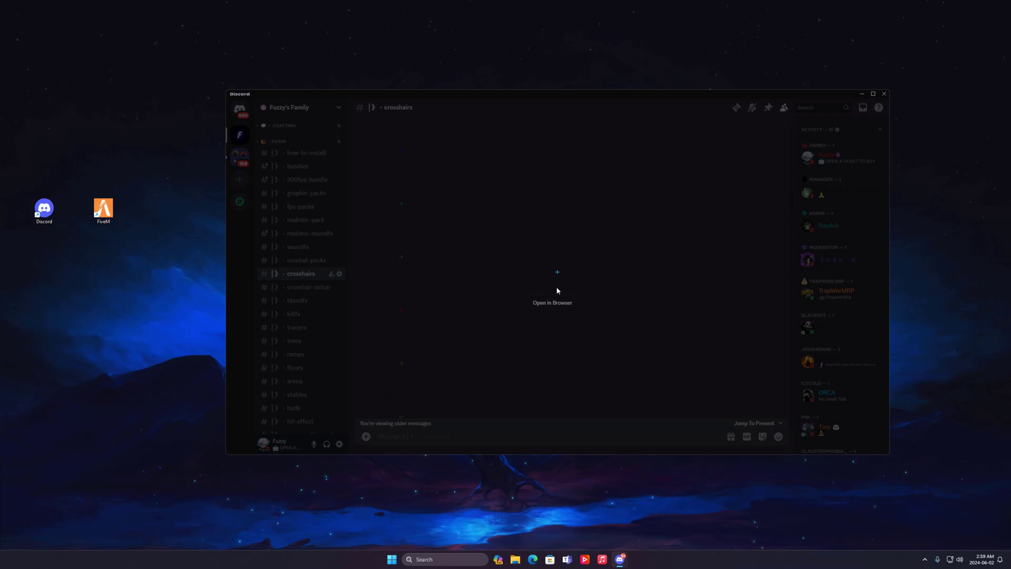
{"action": "left_click", "coordinate": [463, 273]}
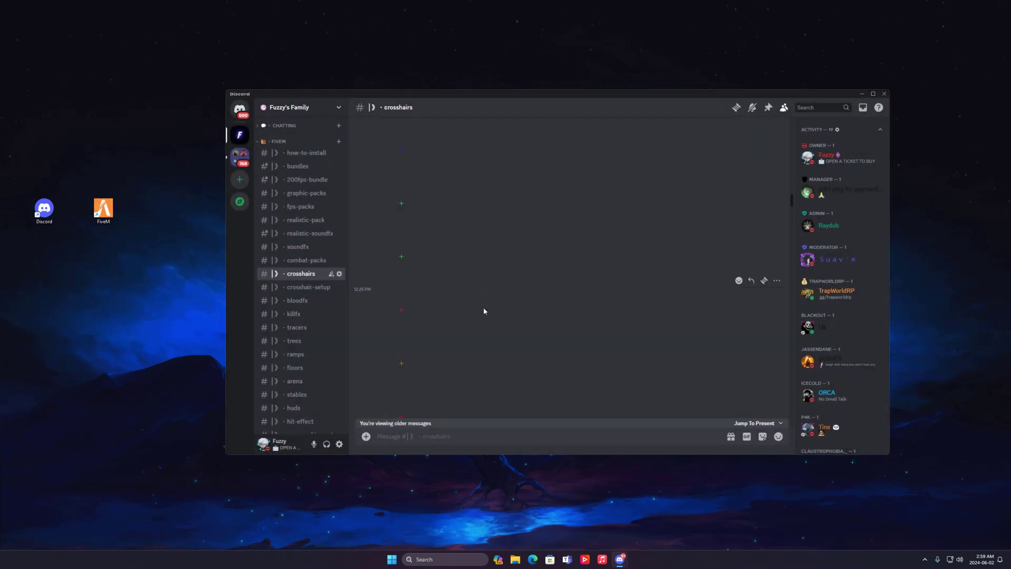
Step: Move cyan.png from Downloads onto the desktop and minimize Discord
{"action": "left_click", "coordinate": [515, 559]}
{"action": "left_click", "coordinate": [143, 260]}
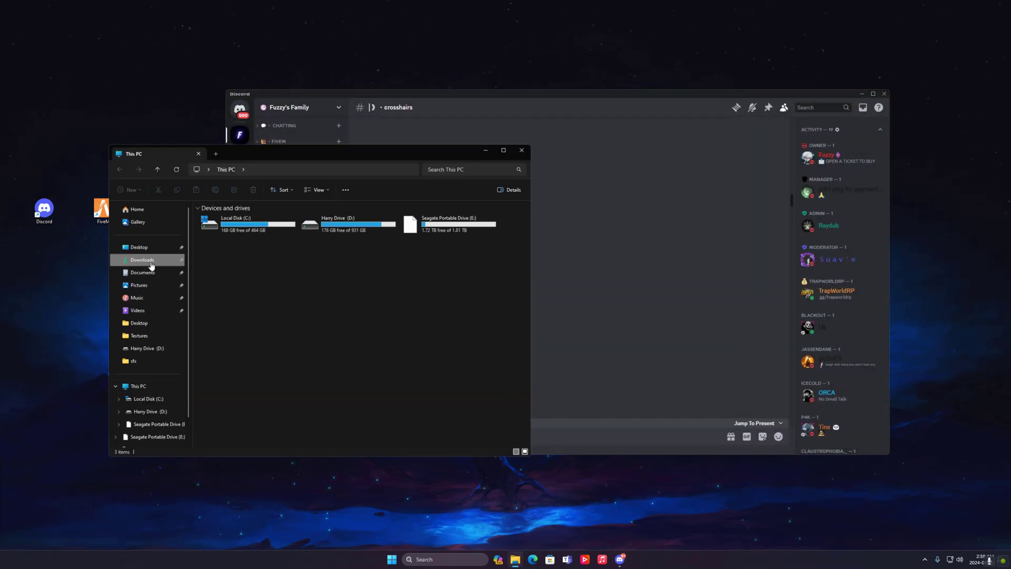
{"action": "mouse_move", "coordinate": [218, 229]}
{"action": "left_mouse_down"}
{"action": "mouse_move", "coordinate": [557, 197]}
{"action": "mouse_move", "coordinate": [813, 38]}
{"action": "left_mouse_up"}
{"action": "left_click", "coordinate": [862, 94]}
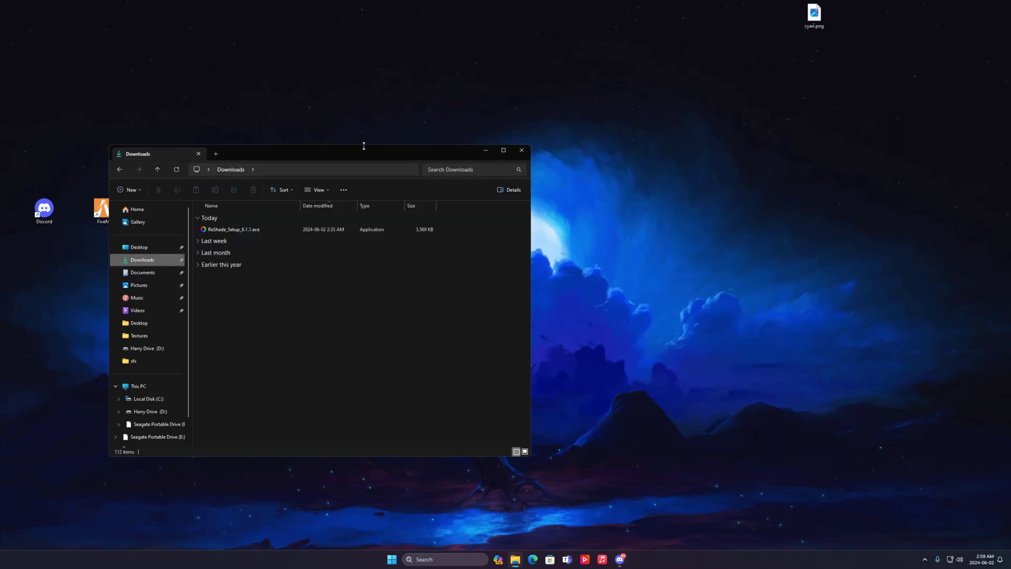
{"action": "left_click_drag", "start_coordinate": [370, 151], "coordinate": [559, 149]}
Step: Navigate to D:\Grand Theft Auto V\reshade-shaders\Textures in File Explorer
{"action": "left_click", "coordinate": [326, 385]}
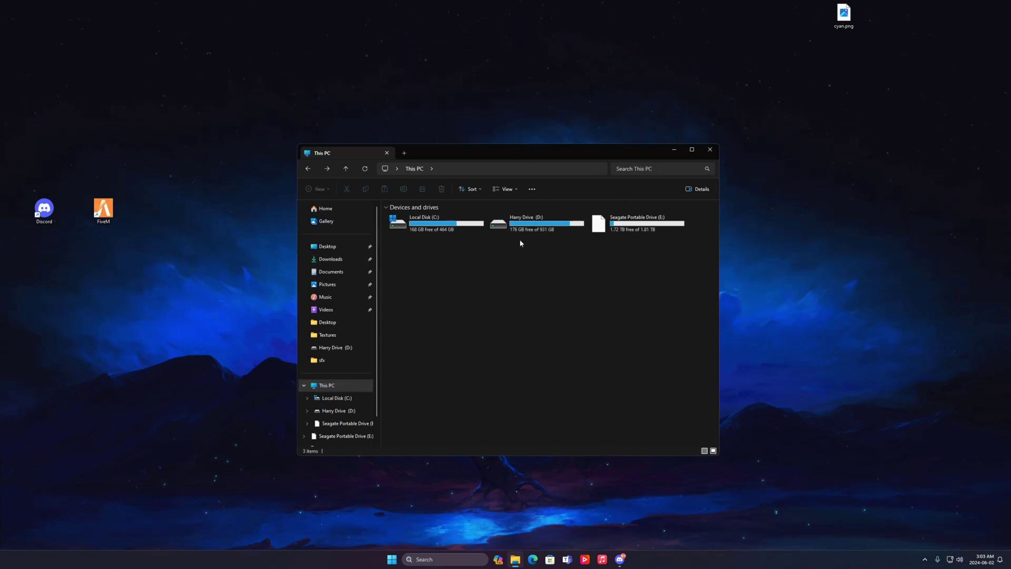
{"action": "double_click", "coordinate": [525, 226]}
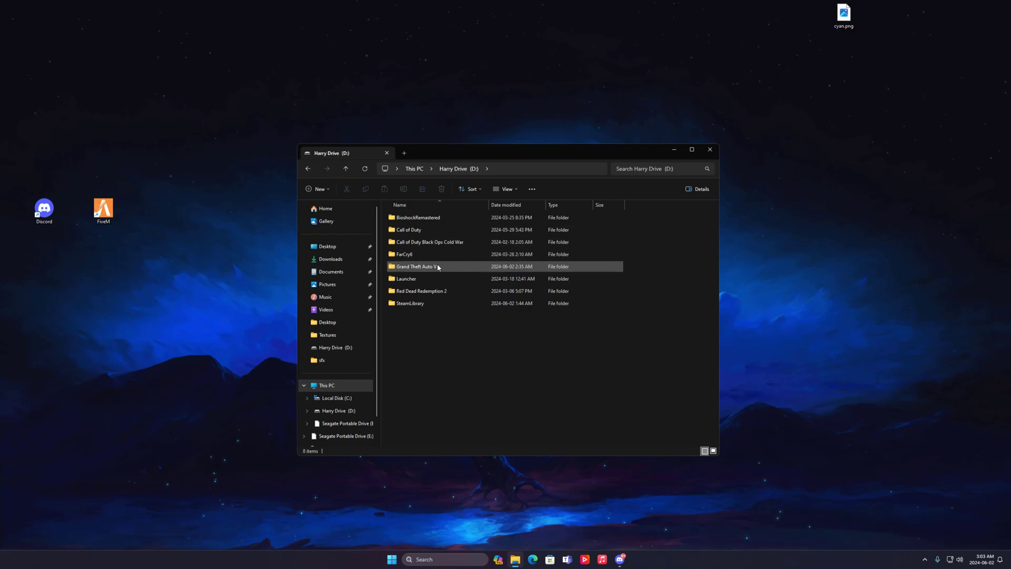
{"action": "double_click", "coordinate": [454, 267]}
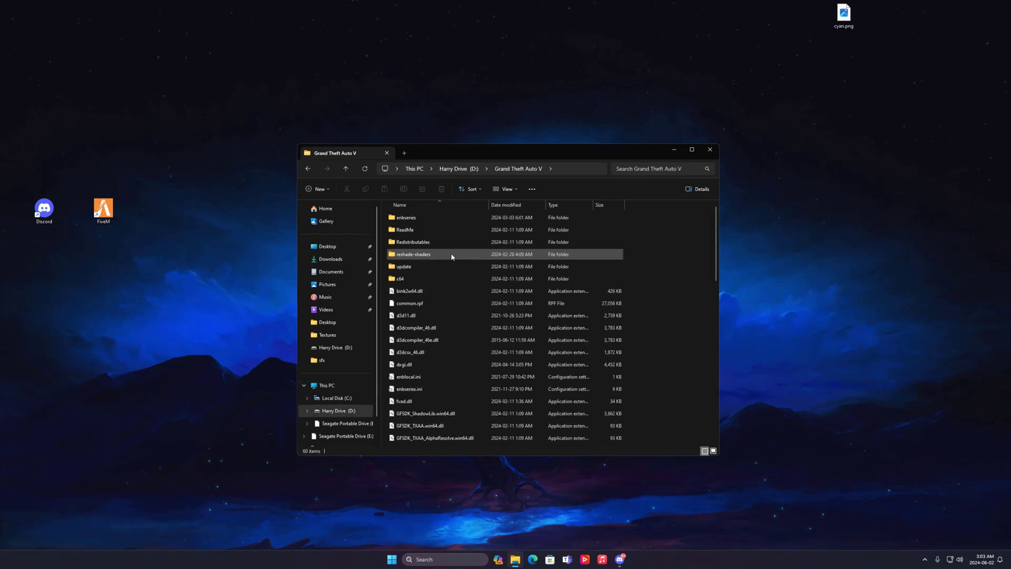
{"action": "double_click", "coordinate": [439, 255]}
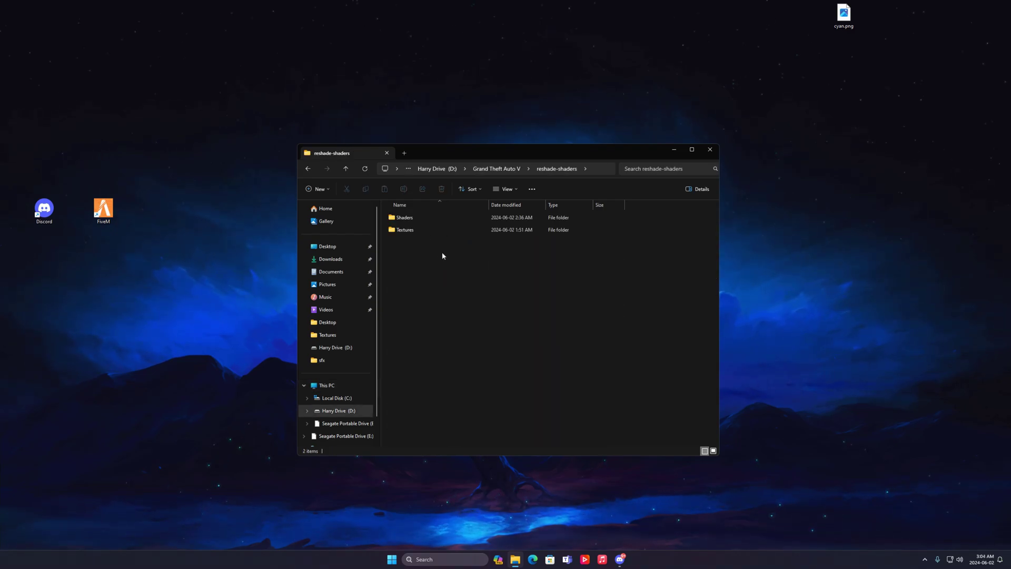
{"action": "double_click", "coordinate": [431, 231]}
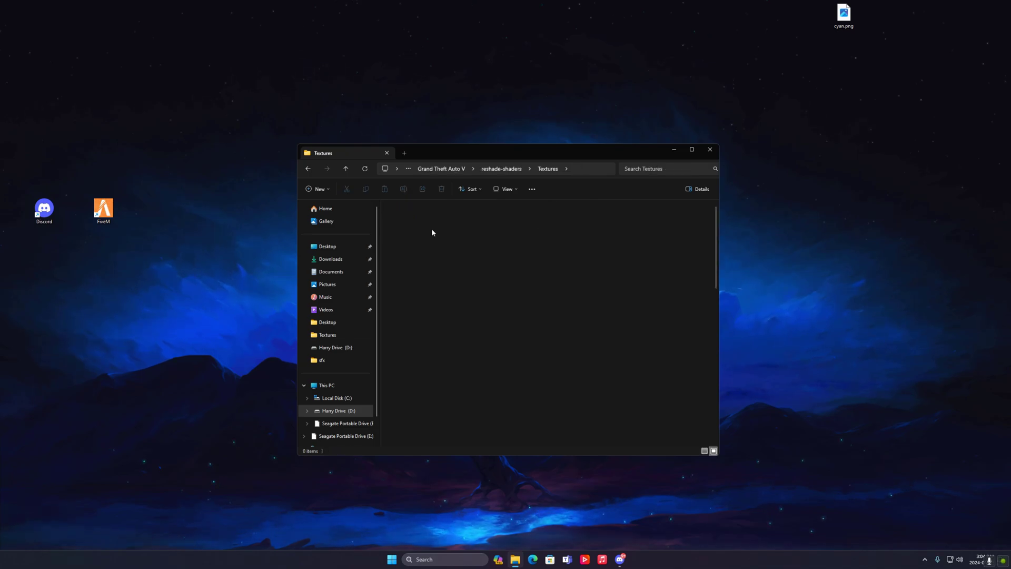
Step: Rename the desktop image cyan.png to layer.png
{"action": "left_click", "coordinate": [845, 22]}
{"action": "right_click", "coordinate": [844, 22]}
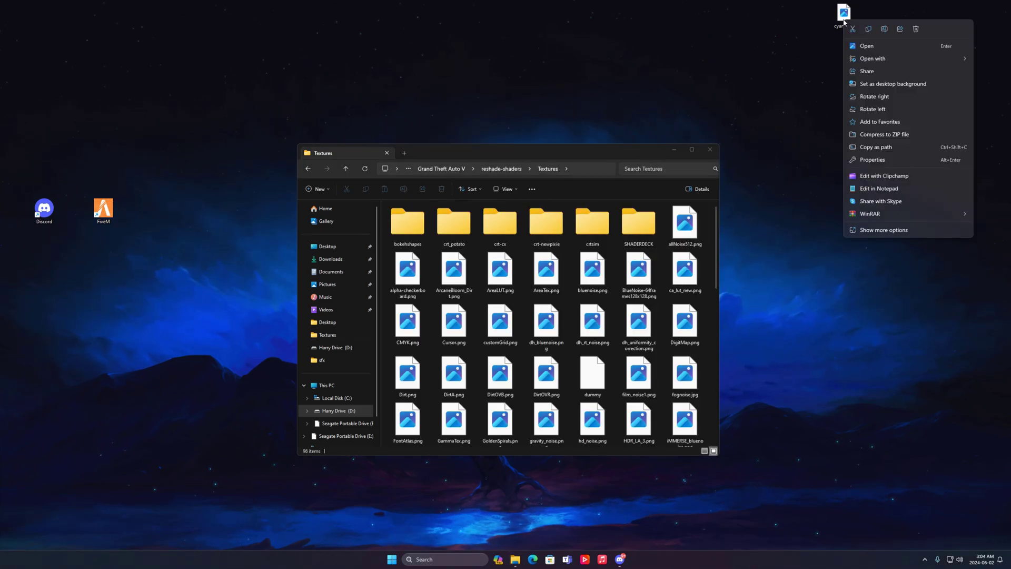
{"action": "left_click", "coordinate": [883, 230]}
{"action": "left_click", "coordinate": [871, 226]}
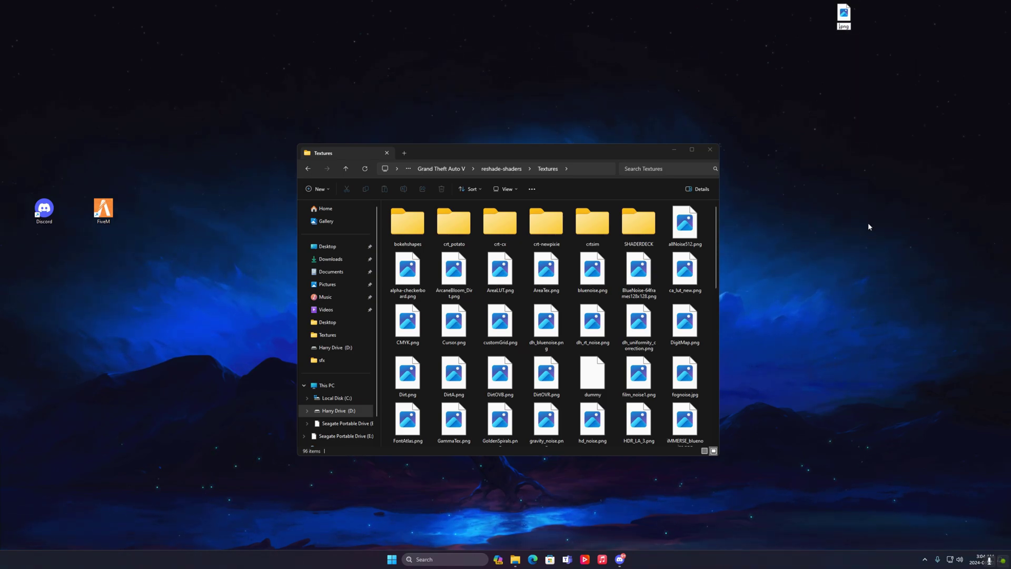
{"action": "type", "text": "layer"}
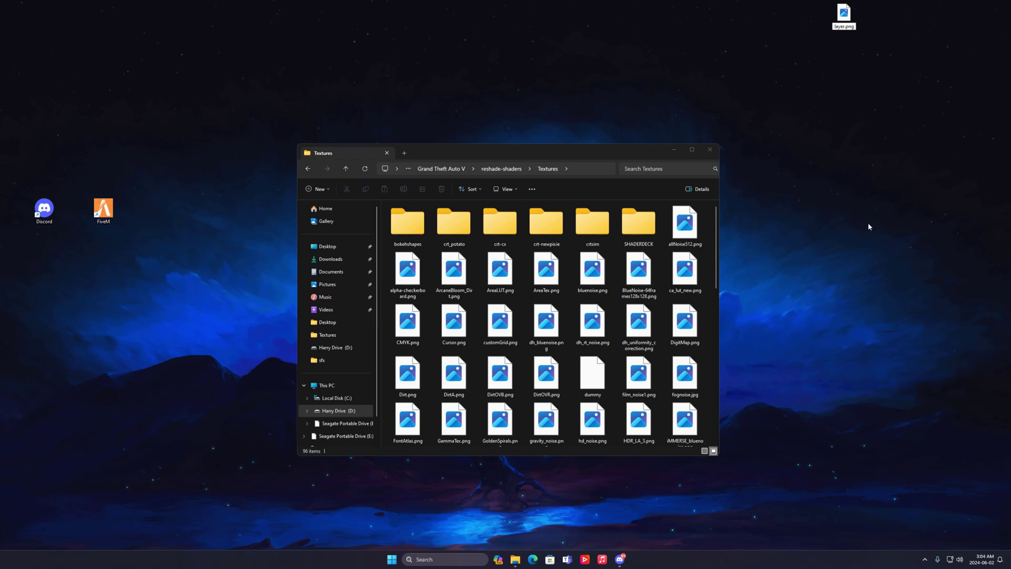
{"action": "key", "text": "Return"}
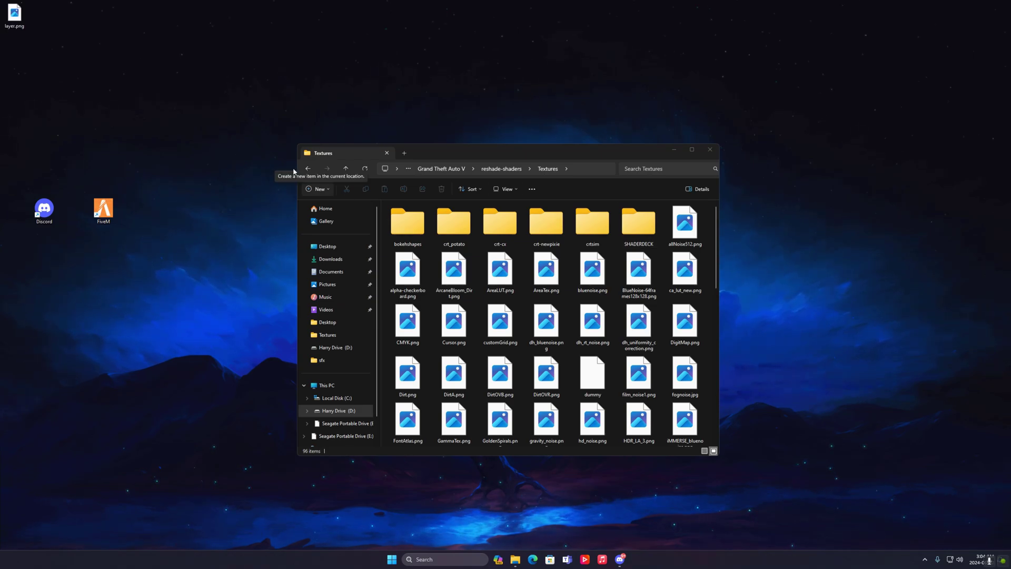
Step: Copy layer.png into Textures, replacing the existing layer image with administrator permission
{"action": "mouse_move", "coordinate": [16, 16]}
{"action": "left_mouse_down"}
{"action": "mouse_move", "coordinate": [133, 78]}
{"action": "mouse_move", "coordinate": [477, 298]}
{"action": "left_mouse_up"}
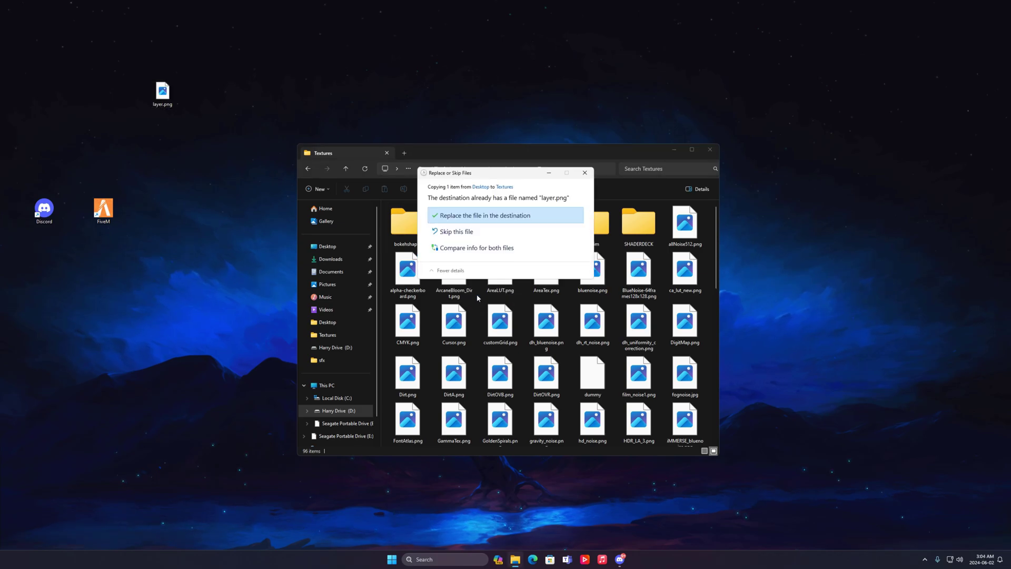
{"action": "left_click", "coordinate": [466, 219]}
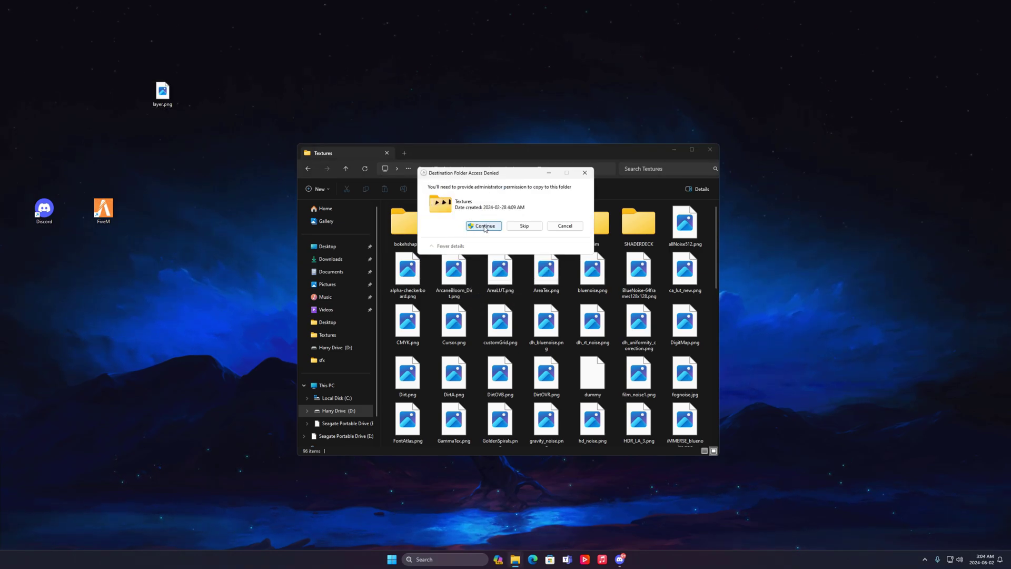
{"action": "left_click", "coordinate": [482, 226]}
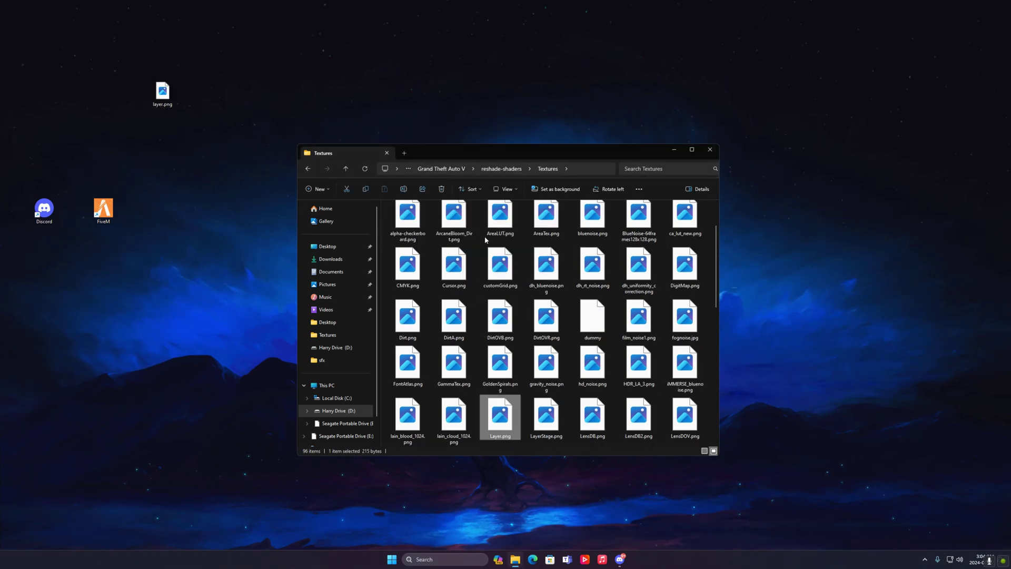
{"action": "left_click_drag", "start_coordinate": [162, 92], "coordinate": [463, 266]}
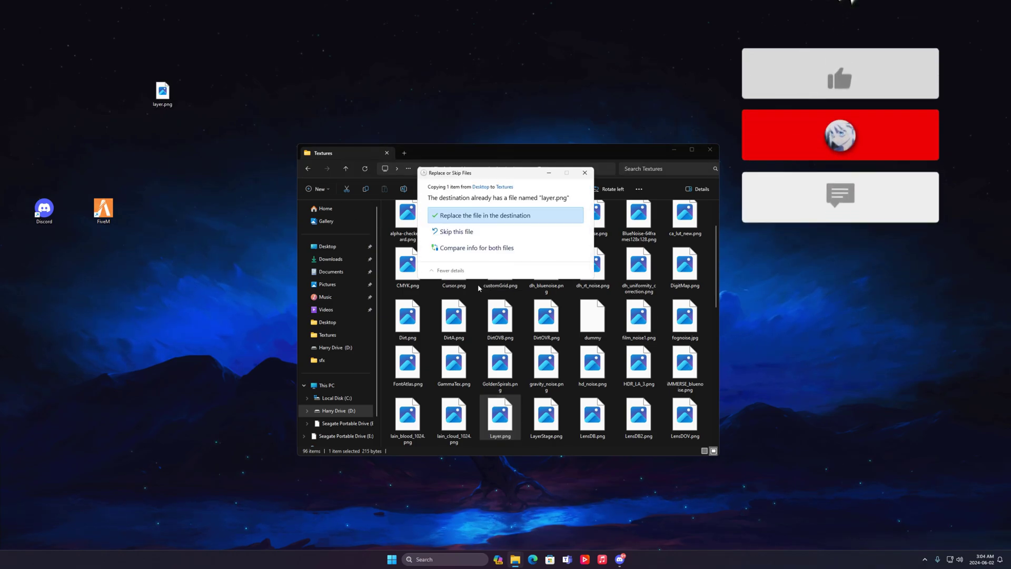
{"action": "left_click", "coordinate": [470, 220]}
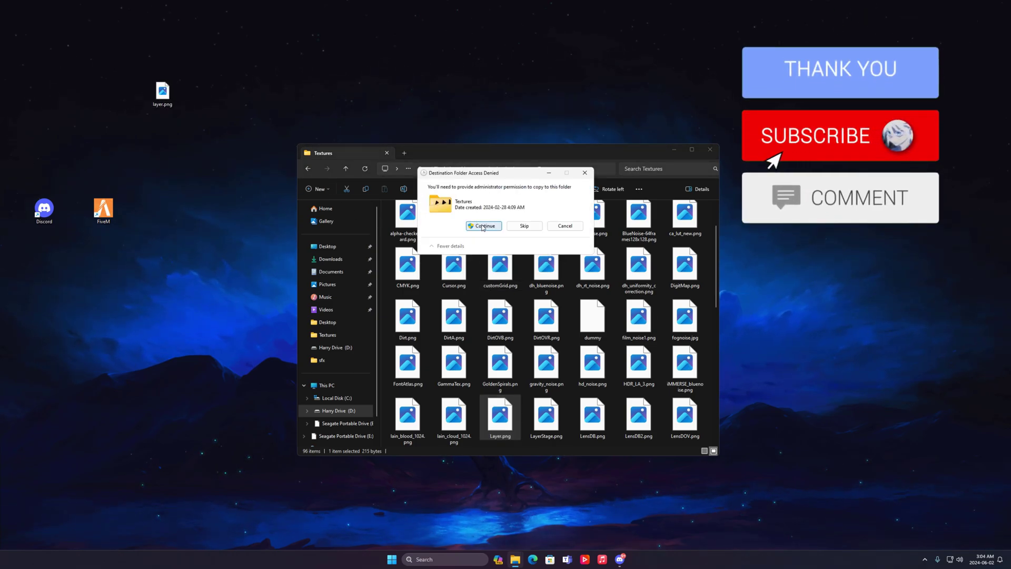
{"action": "left_click", "coordinate": [482, 227]}
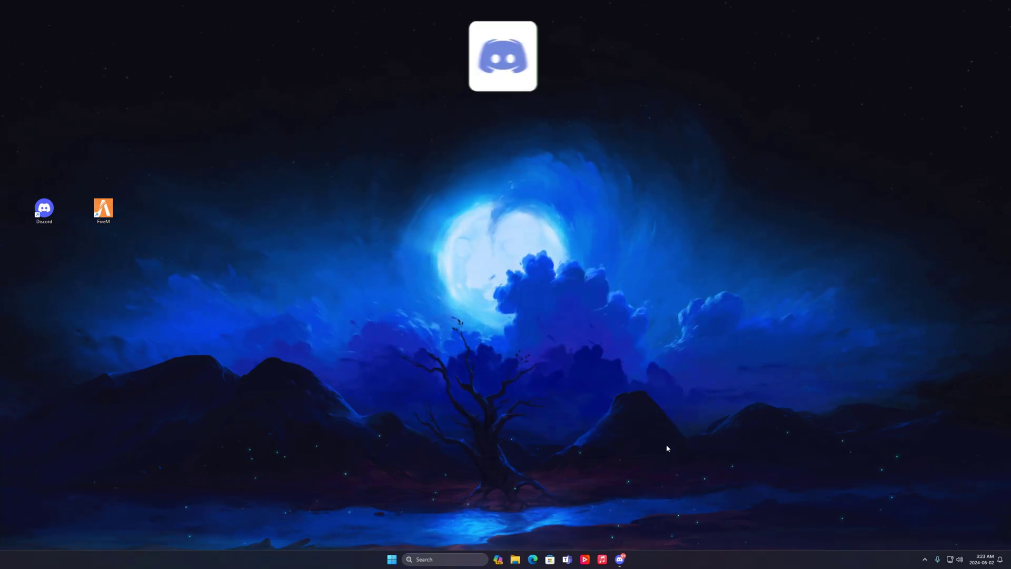
Step: In Discord's reshade-presets channel, scroll to My main preset and download Fuzzys_ReShade_2024.ini
{"action": "left_click", "coordinate": [626, 561]}
{"action": "scroll", "coordinate": [646, 373], "scroll_direction": "up", "scroll_amount": 10}
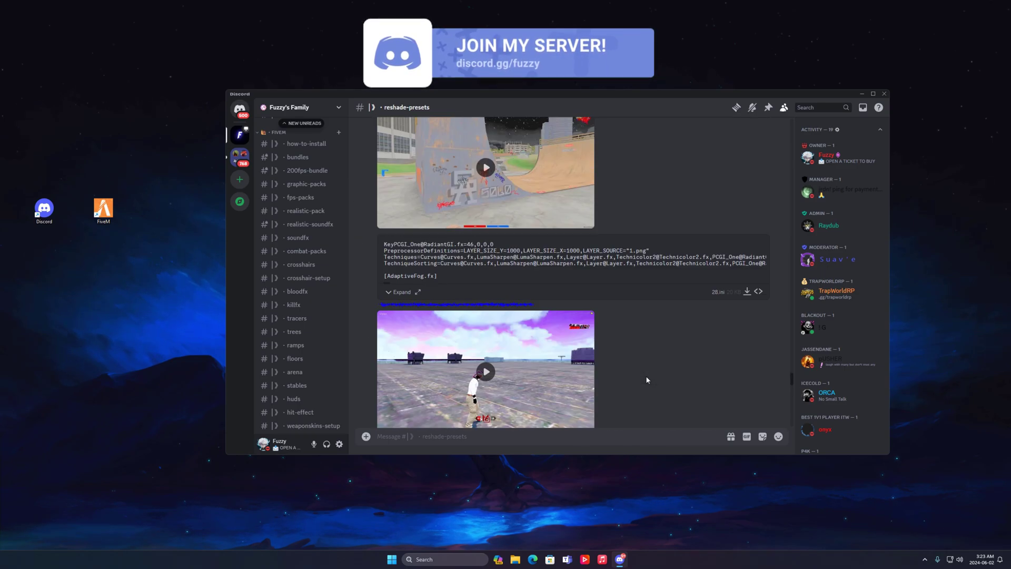
{"action": "scroll", "coordinate": [647, 375], "scroll_direction": "up", "scroll_amount": 10}
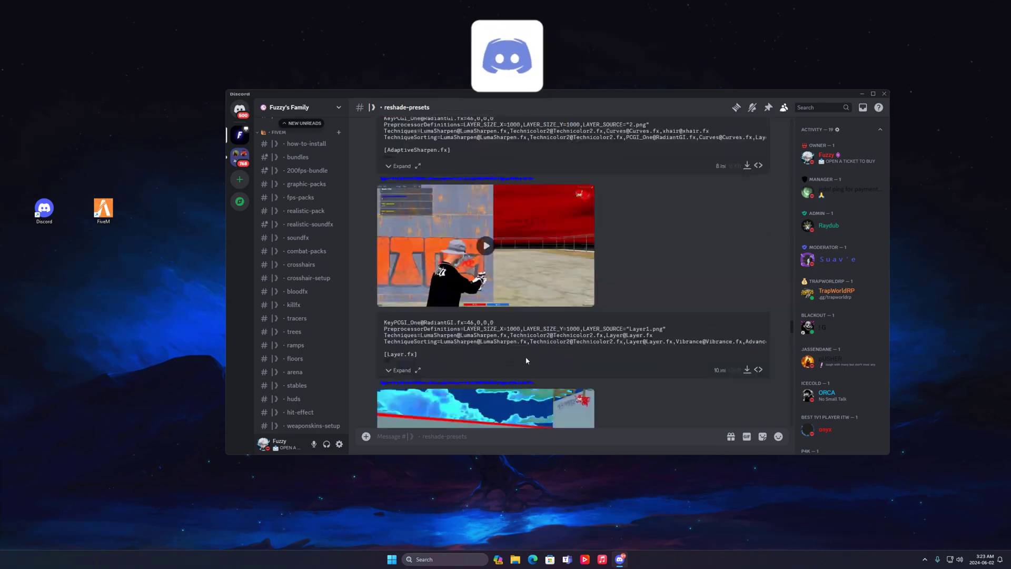
{"action": "scroll", "coordinate": [577, 347], "scroll_direction": "up", "scroll_amount": 5}
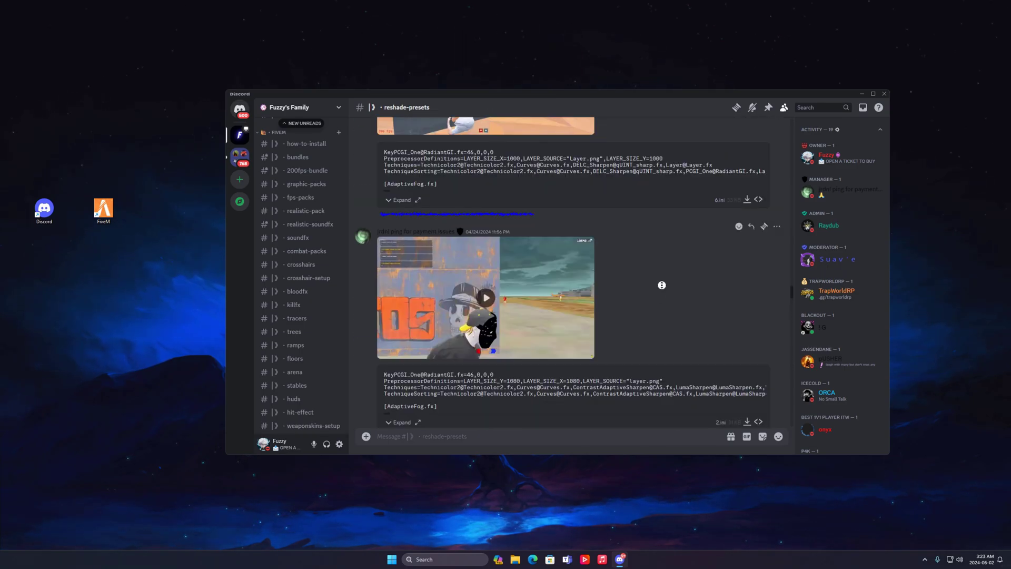
{"action": "scroll", "coordinate": [661, 285], "scroll_direction": "down", "scroll_amount": 10}
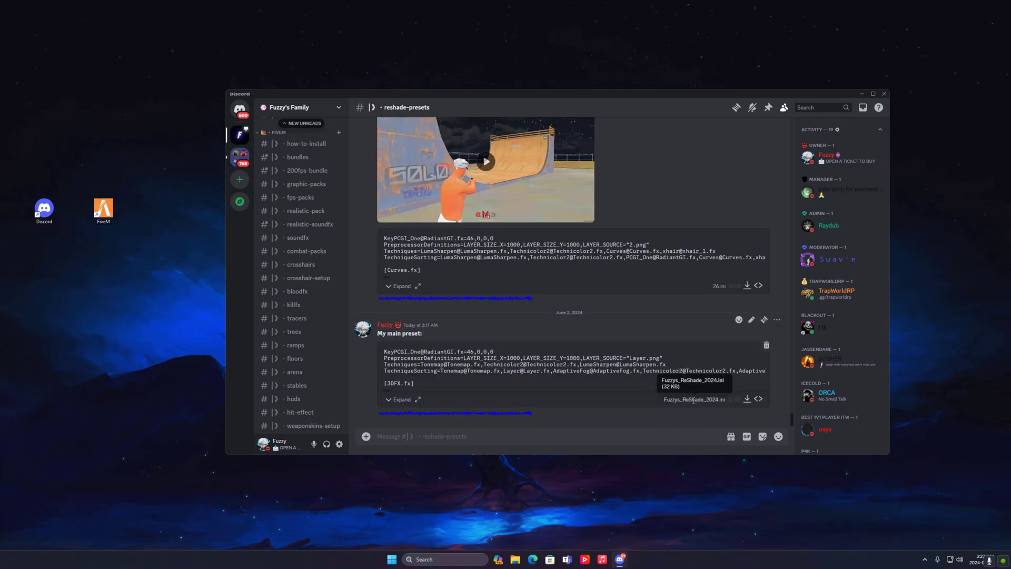
{"action": "left_click", "coordinate": [747, 401]}
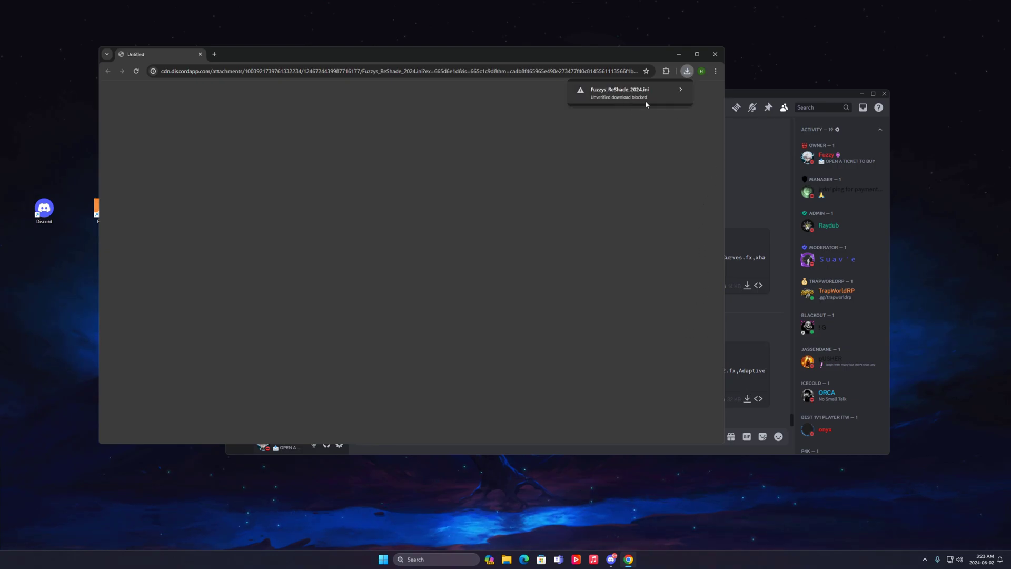
Step: Keep the blocked Fuzzys_ReShade_2024.ini as an unverified download, then close Chrome
{"action": "left_click", "coordinate": [655, 93]}
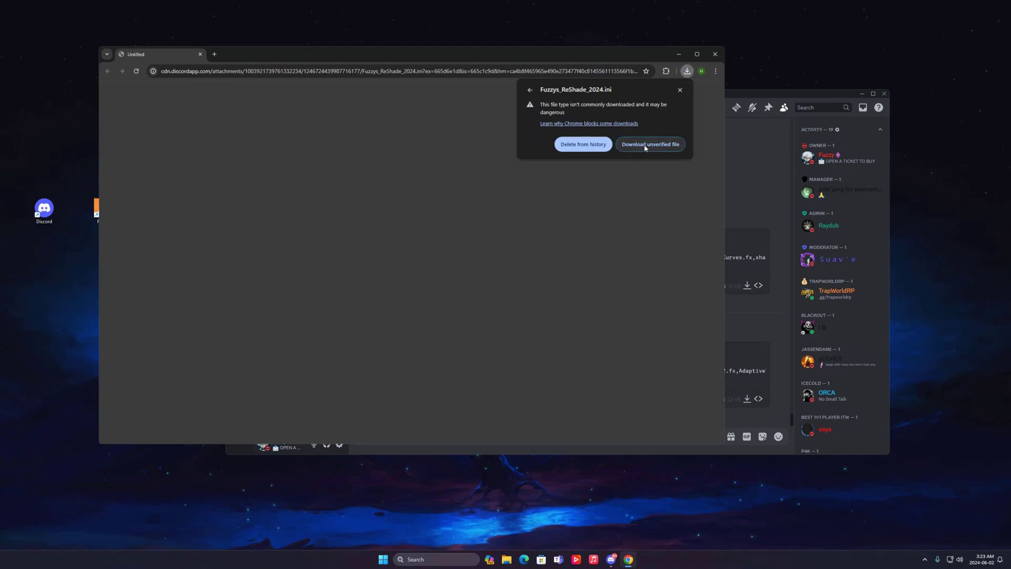
{"action": "left_click", "coordinate": [664, 145]}
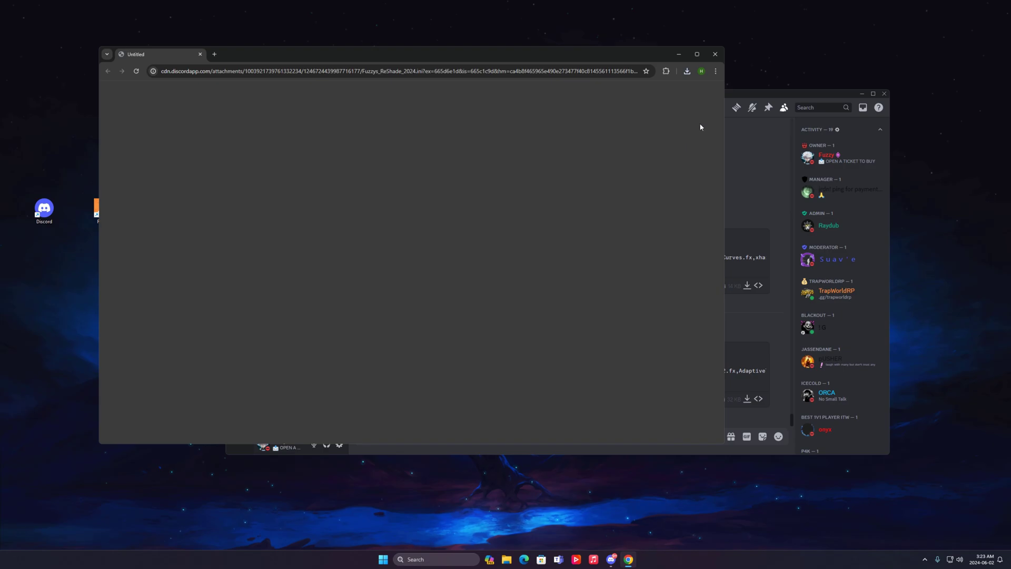
{"action": "left_click", "coordinate": [714, 54]}
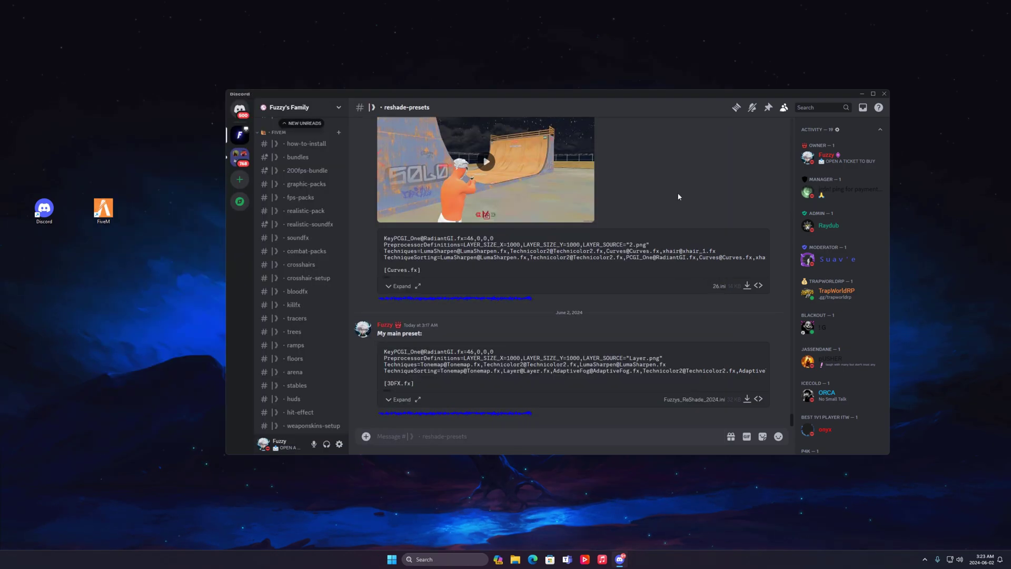
Step: Close Discord, move Fuzzys_ReShade_2024.ini from Downloads to the desktop, and return to This PC
{"action": "left_click", "coordinate": [513, 559]}
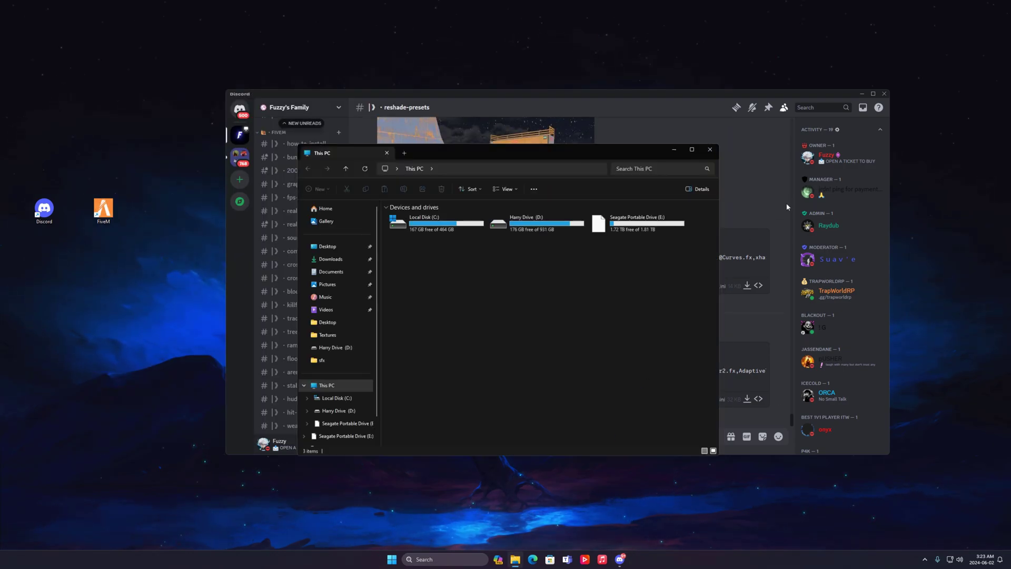
{"action": "left_click", "coordinate": [887, 98]}
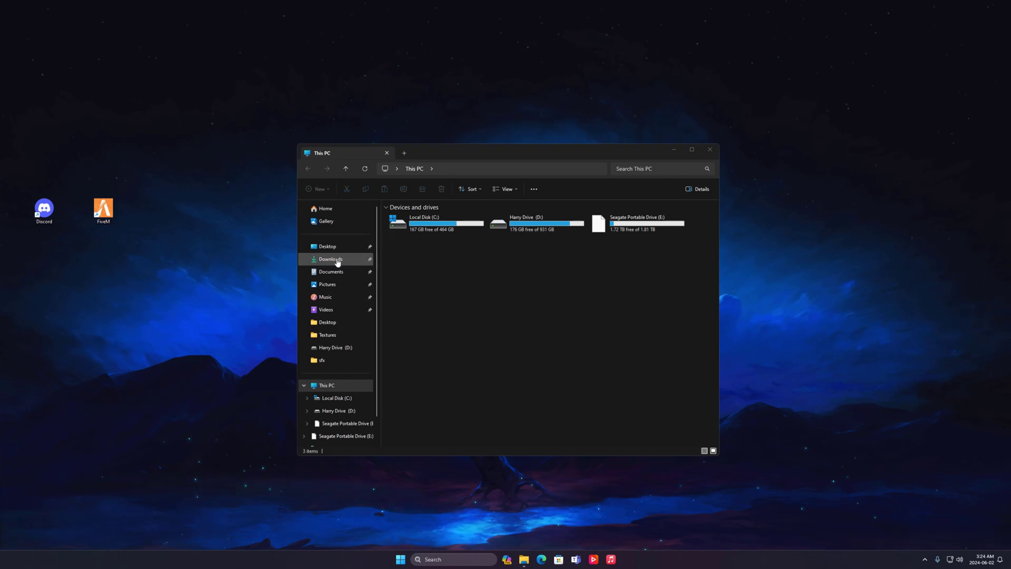
{"action": "left_click", "coordinate": [368, 259]}
{"action": "mouse_move", "coordinate": [414, 232]}
{"action": "left_mouse_down"}
{"action": "mouse_move", "coordinate": [480, 228]}
{"action": "mouse_move", "coordinate": [886, 144]}
{"action": "mouse_move", "coordinate": [893, 111]}
{"action": "left_mouse_up"}
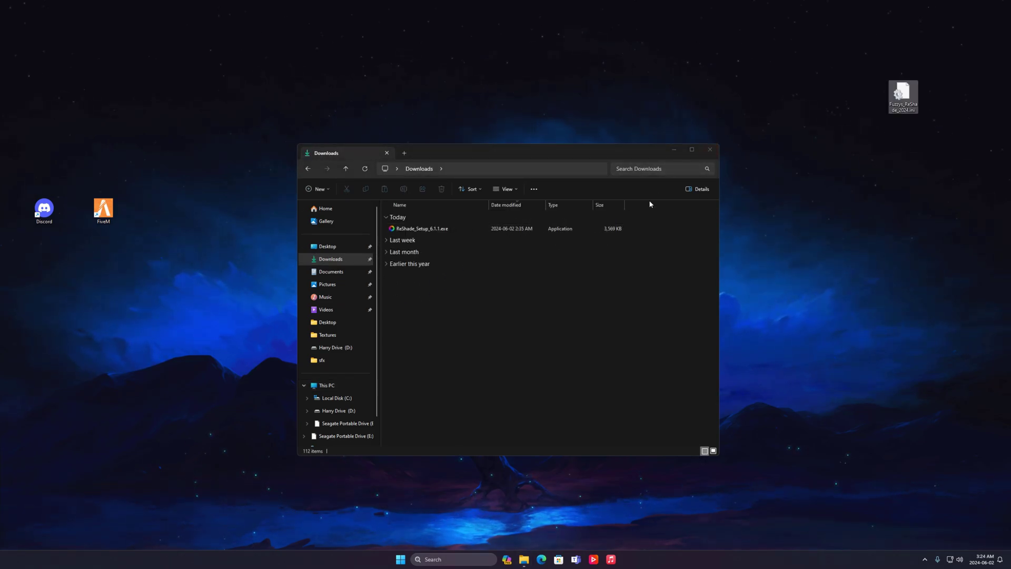
{"action": "left_click", "coordinate": [326, 385]}
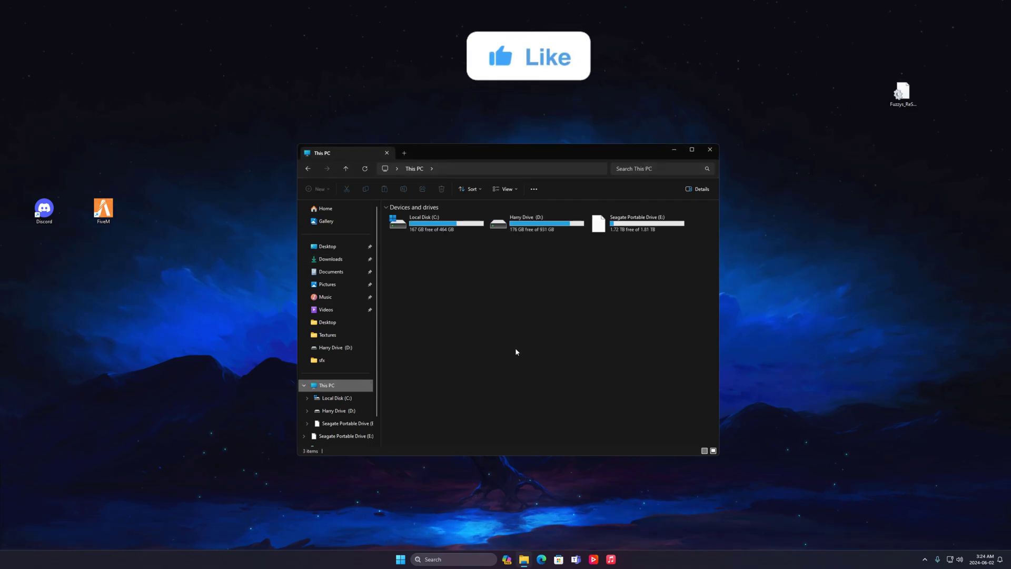
{"action": "mouse_move", "coordinate": [409, 258]}
{"action": "left_mouse_down"}
{"action": "mouse_move", "coordinate": [630, 255]}
{"action": "mouse_move", "coordinate": [620, 216]}
{"action": "mouse_move", "coordinate": [595, 218]}
{"action": "mouse_move", "coordinate": [650, 217]}
{"action": "mouse_move", "coordinate": [560, 308]}
{"action": "left_mouse_up"}
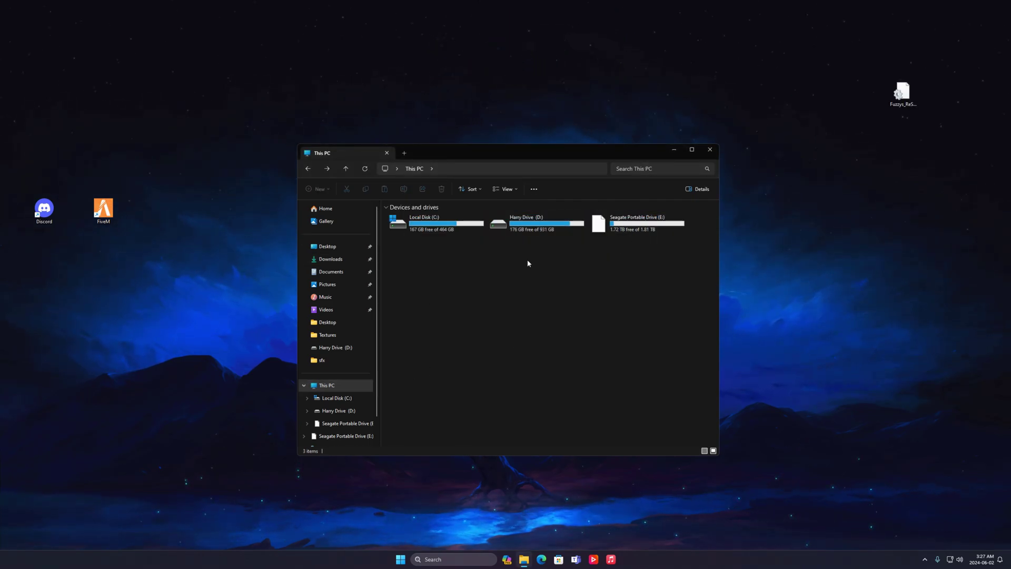
Step: Create a new folder named reshade on Harry Drive (D:)
{"action": "double_click", "coordinate": [526, 228]}
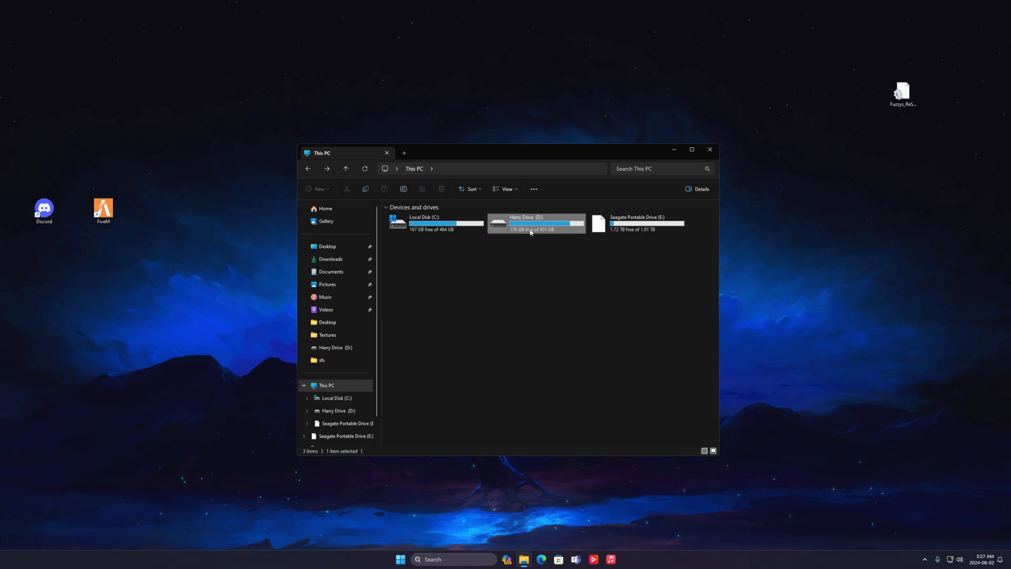
{"action": "right_click", "coordinate": [506, 360]}
{"action": "mouse_move", "coordinate": [542, 422]}
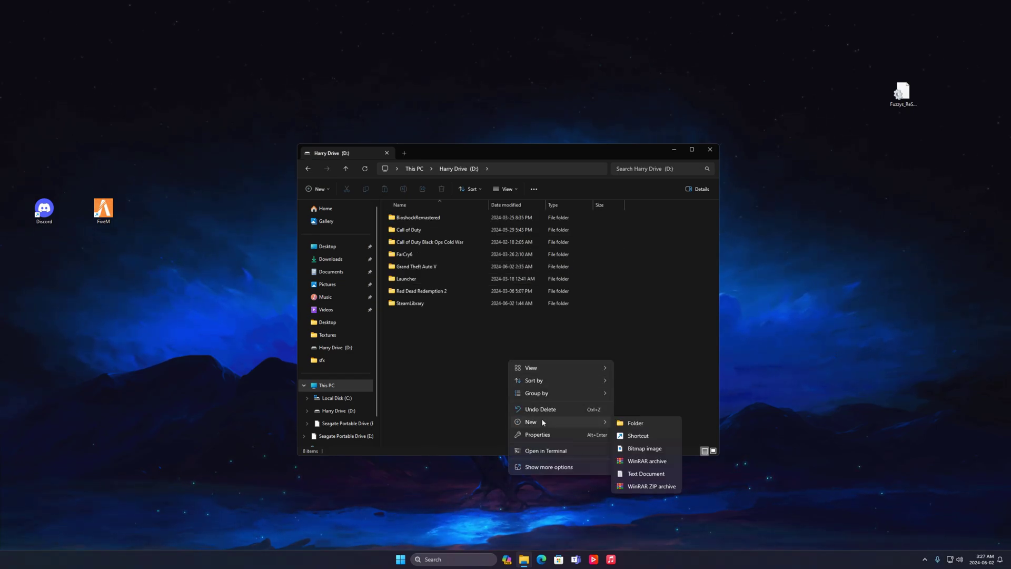
{"action": "left_click", "coordinate": [642, 428]}
{"action": "type", "text": "reshade"}
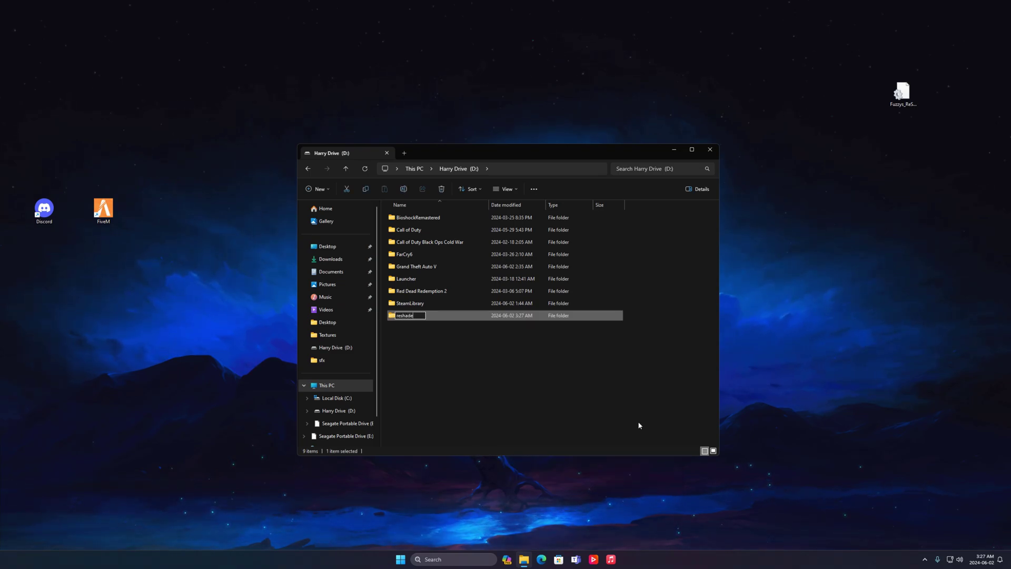
{"action": "key", "text": "Return"}
{"action": "left_click_drag", "start_coordinate": [400, 320], "coordinate": [445, 368]}
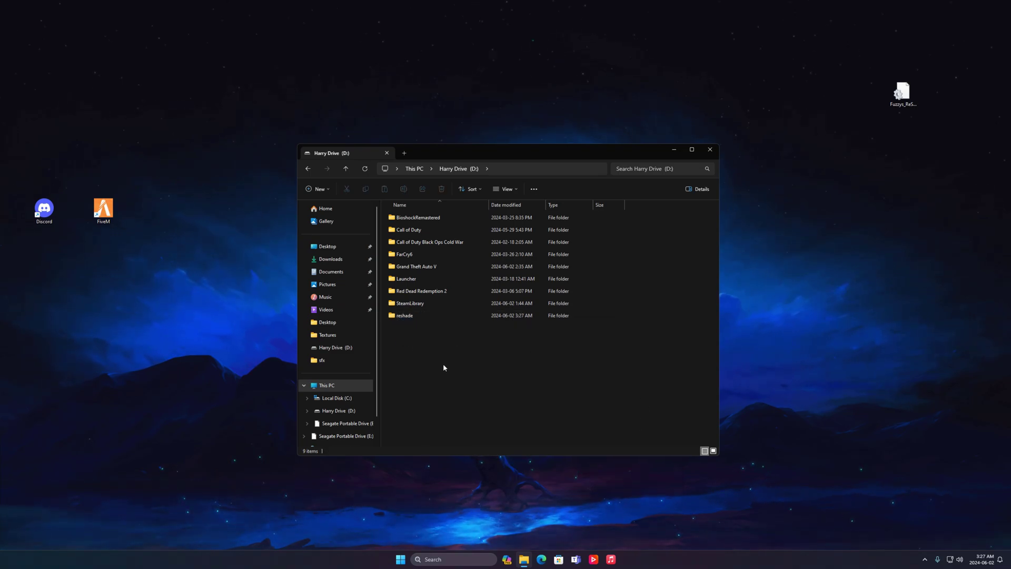
Step: Copy the desktop Fuzzys_ReShade_2024.ini into D:\reshade, copy the folder path, and close the window
{"action": "double_click", "coordinate": [413, 316]}
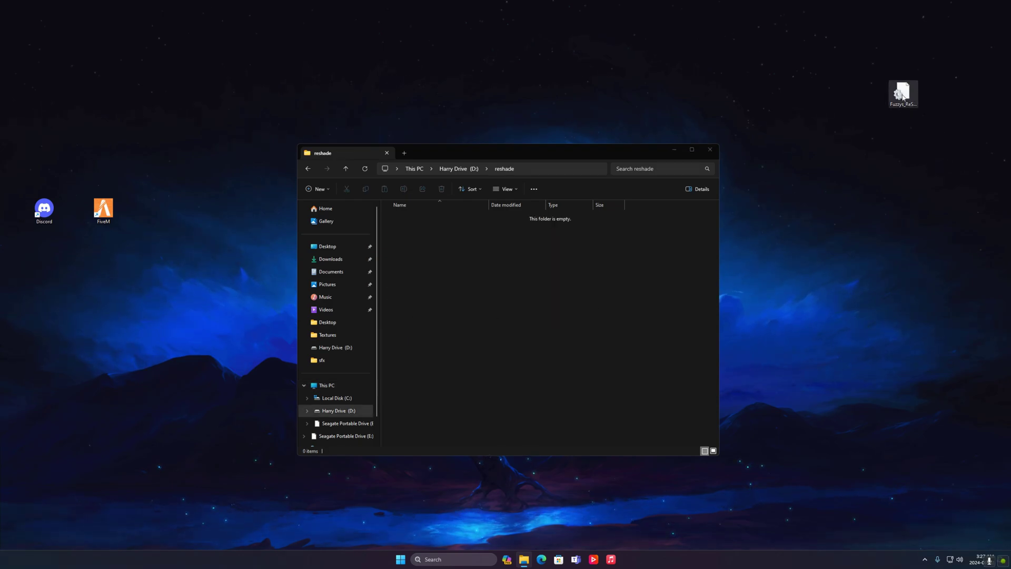
{"action": "mouse_move", "coordinate": [902, 93]}
{"action": "left_mouse_down"}
{"action": "mouse_move", "coordinate": [538, 261]}
{"action": "mouse_move", "coordinate": [505, 260]}
{"action": "left_mouse_up"}
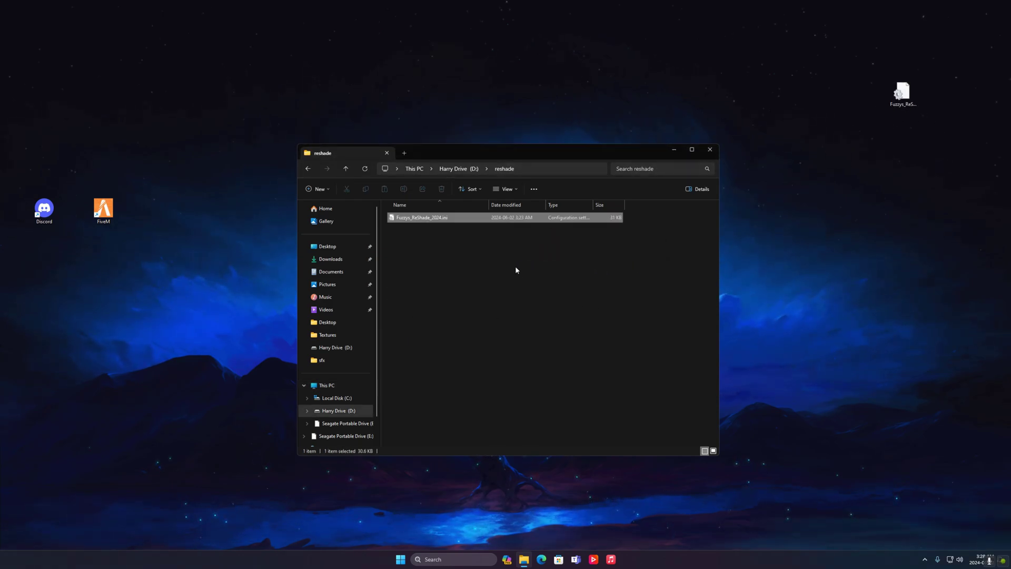
{"action": "left_click", "coordinate": [529, 167]}
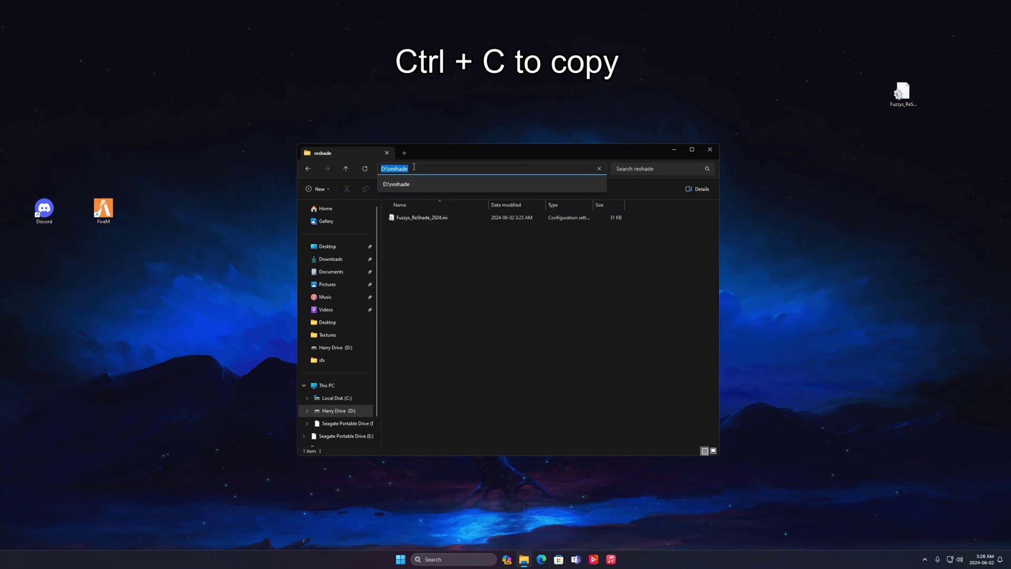
{"action": "left_click", "coordinate": [458, 265]}
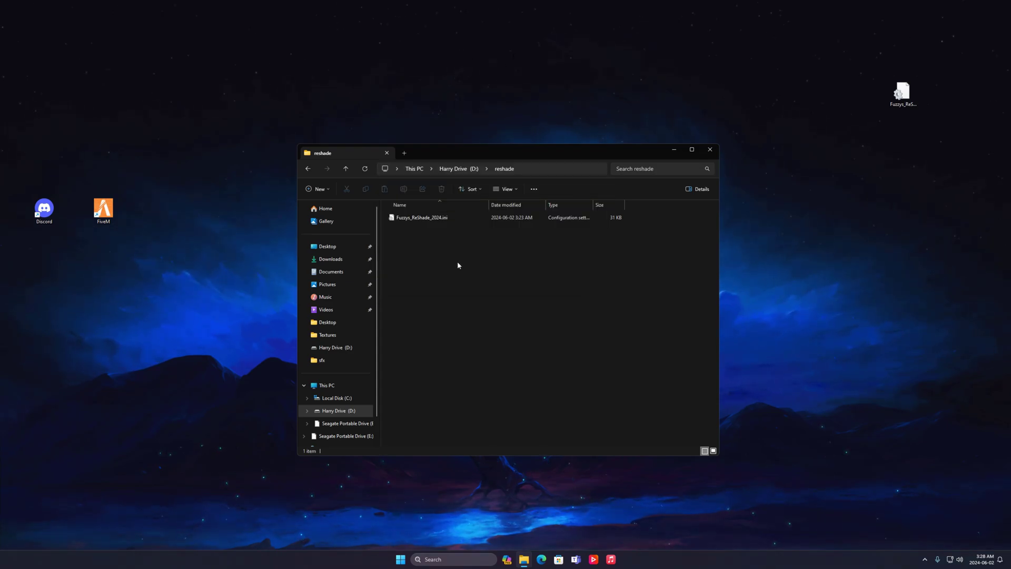
{"action": "left_click", "coordinate": [710, 150]}
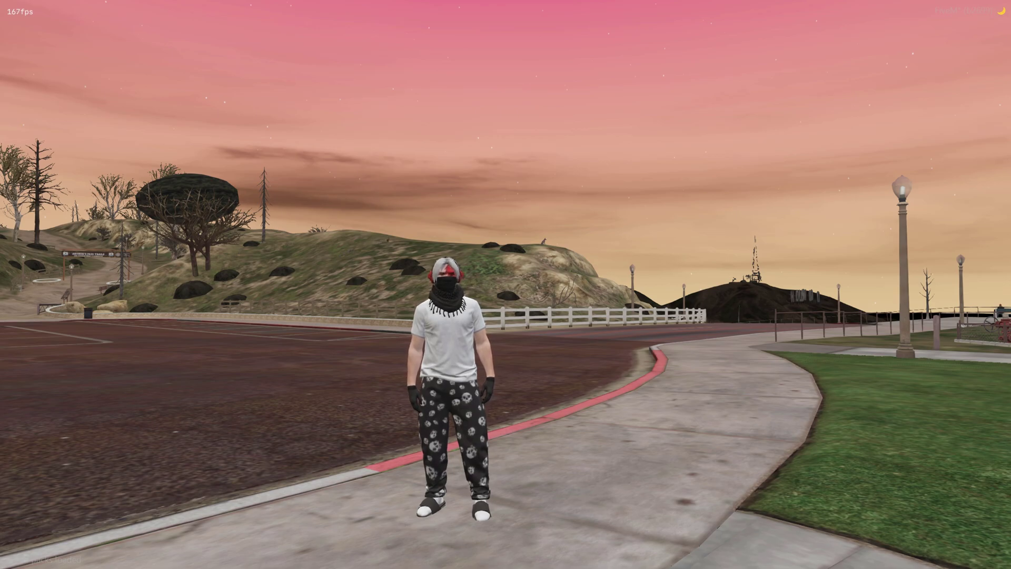
Step: In the ReShade overlay, search for 'layer' and enable Layer [Layer.fx]
{"action": "key", "text": "Home"}
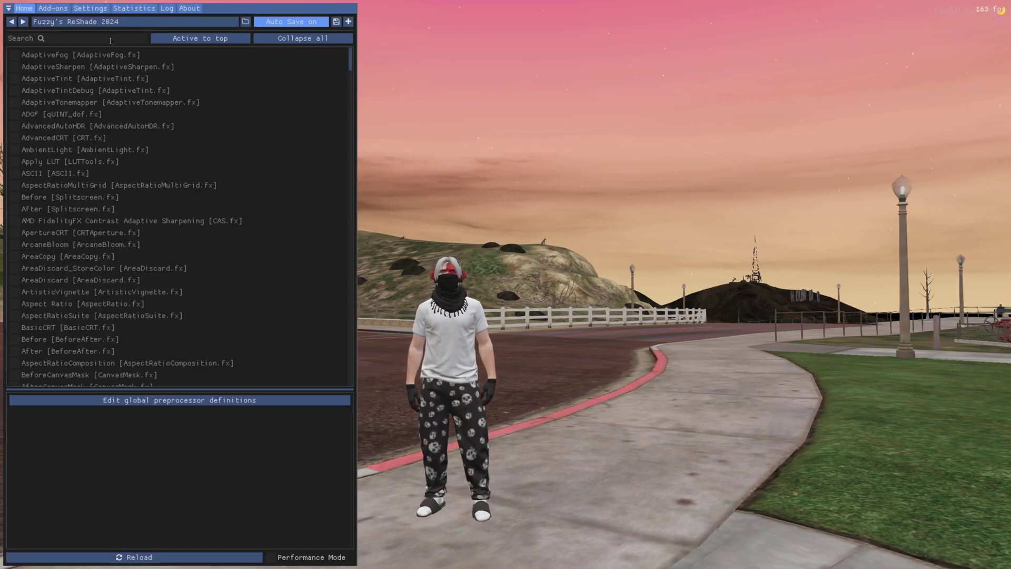
{"action": "type", "text": "layer"}
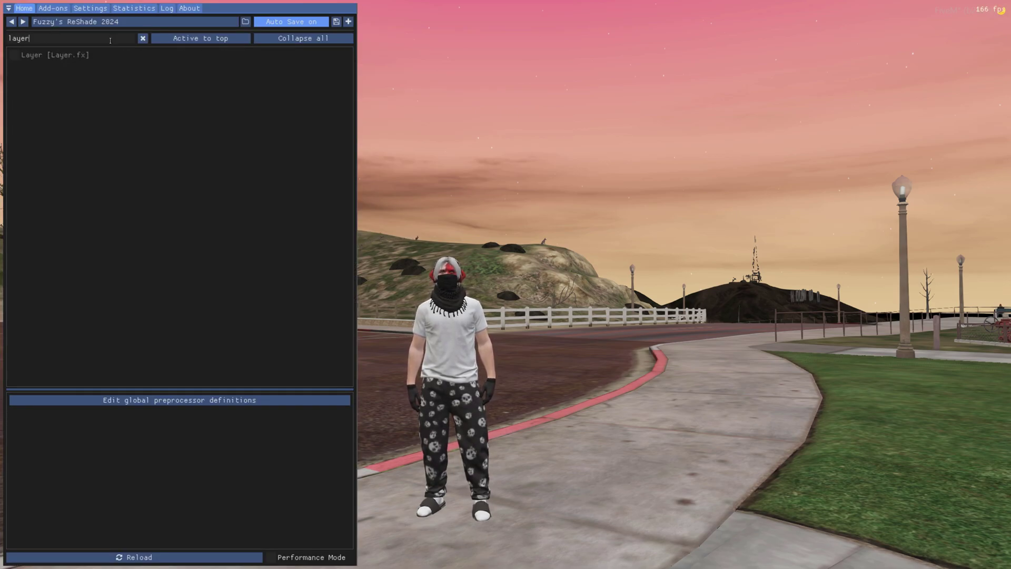
{"action": "left_click", "coordinate": [15, 55]}
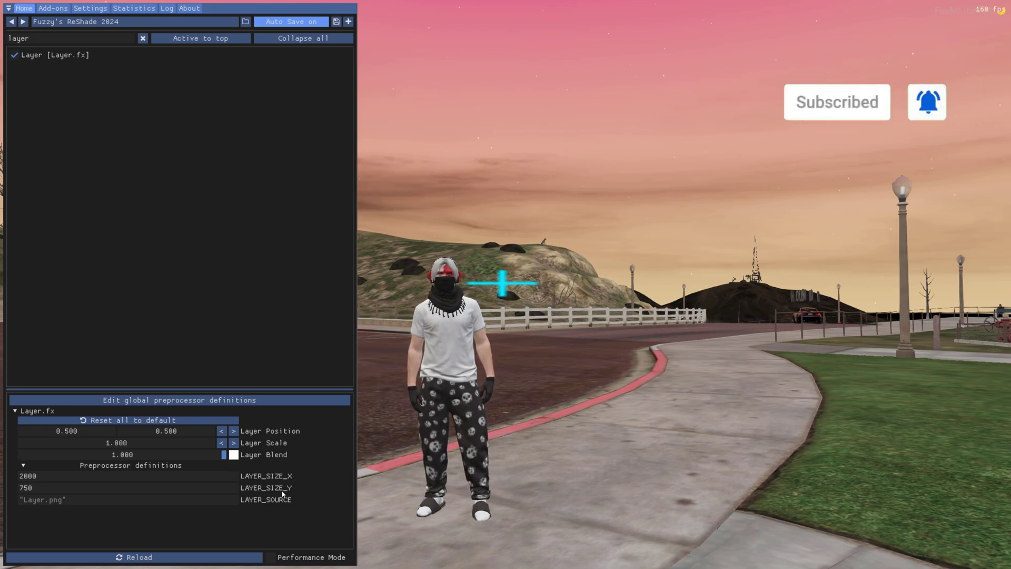
Step: Set LAYER_SIZE_X and LAYER_SIZE_Y both to 1000
{"action": "left_click", "coordinate": [106, 476]}
{"action": "type", "text": "1000"}
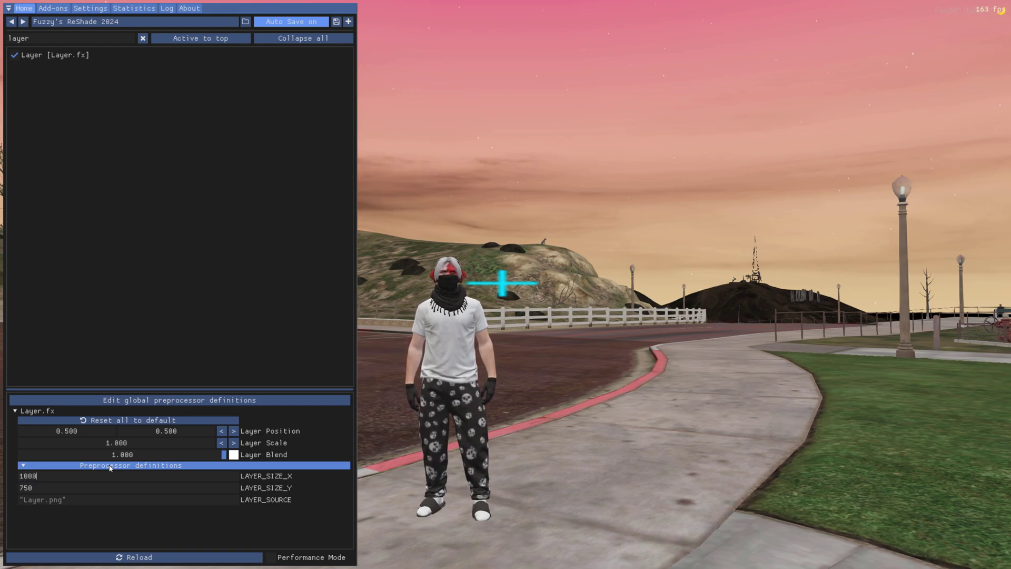
{"action": "key", "text": "Return"}
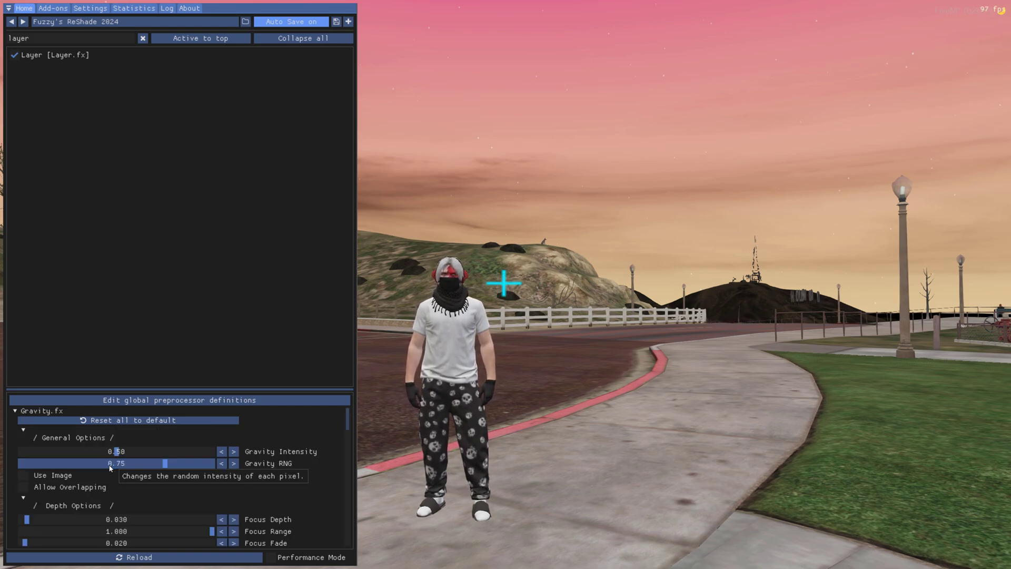
{"action": "left_click", "coordinate": [80, 488]}
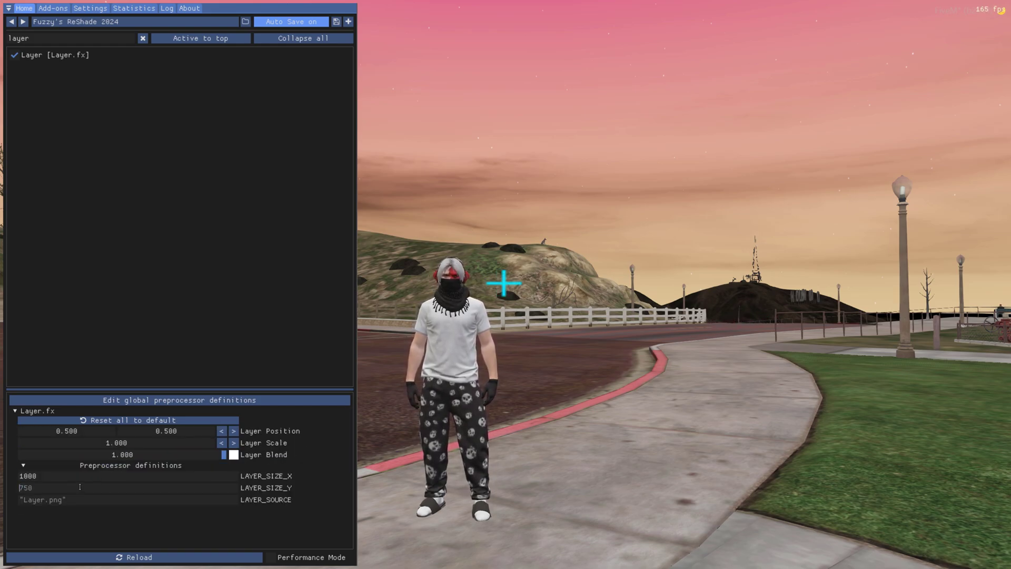
{"action": "type", "text": "1000"}
{"action": "key", "text": "Return"}
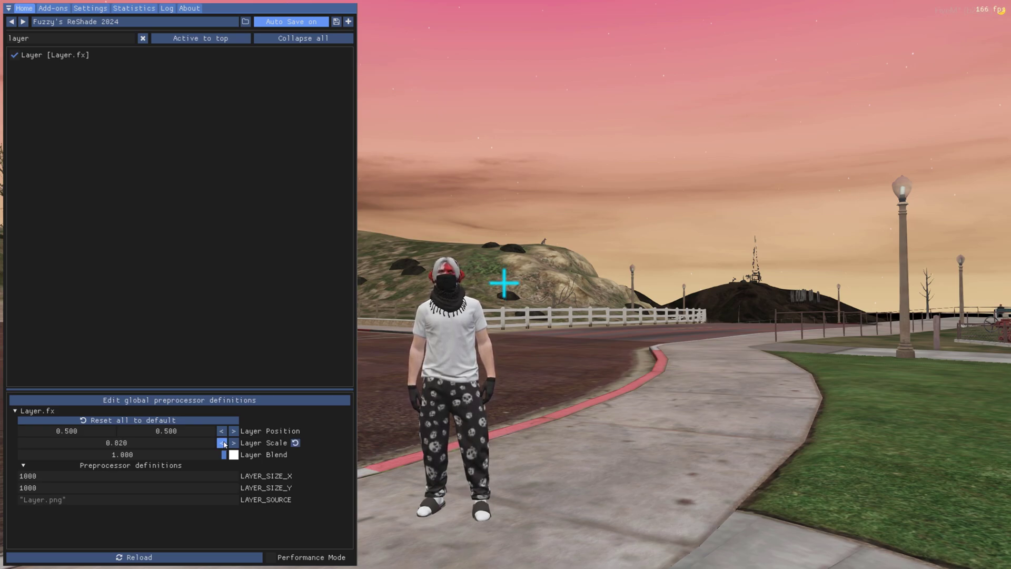
Step: Lower Layer Scale to 0.240 and hide the ReShade overlay
{"action": "left_click", "coordinate": [224, 445]}
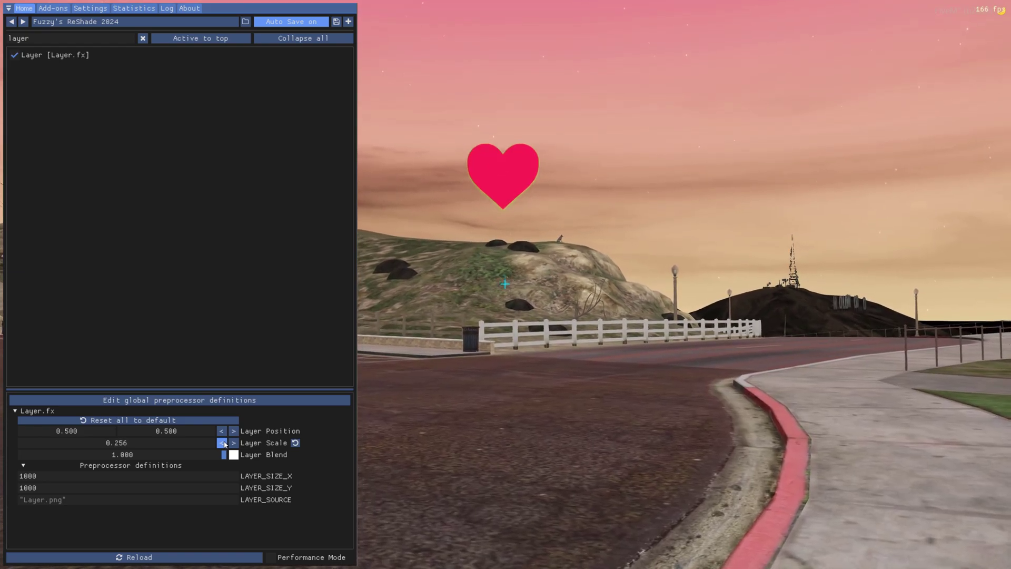
{"action": "left_click", "coordinate": [224, 445]}
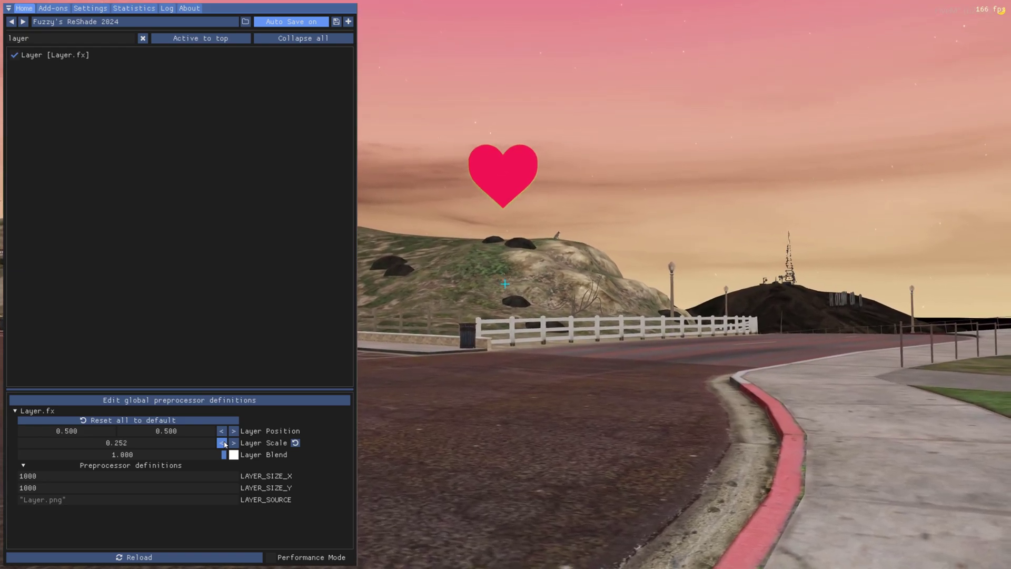
{"action": "left_click", "coordinate": [225, 445]}
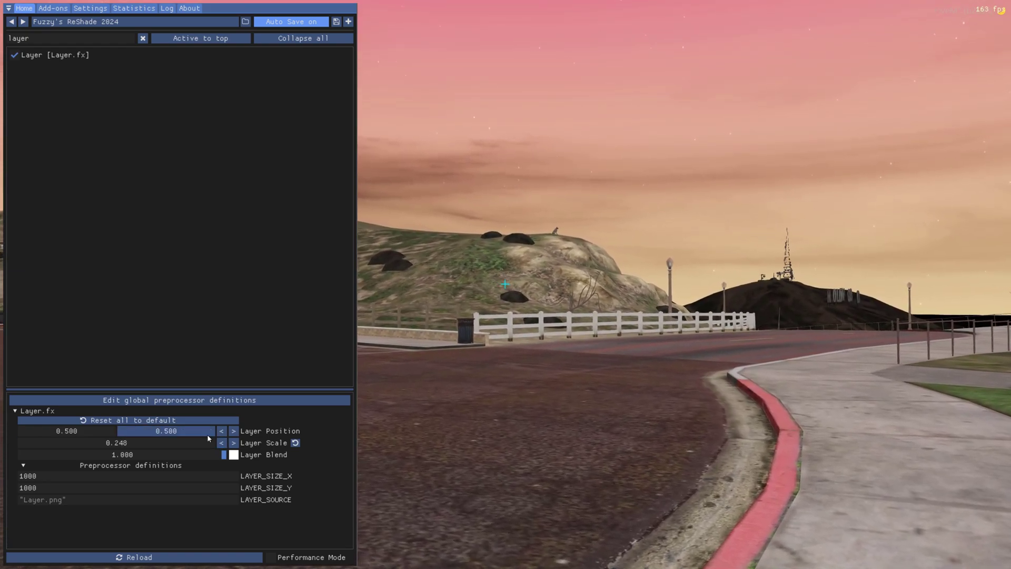
{"action": "key", "text": "Home"}
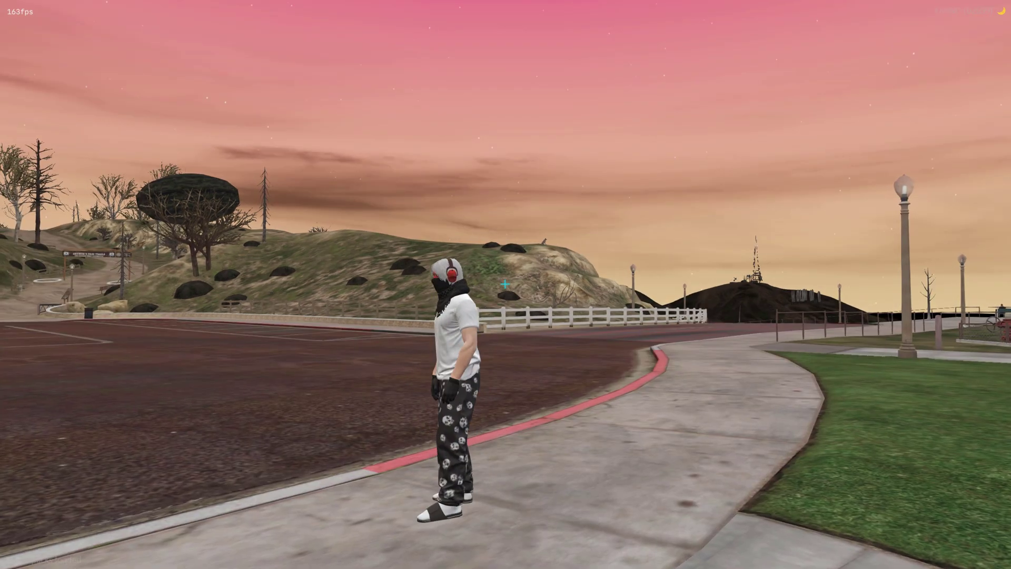
Step: Reopen the overlay, clear the search, and load Fuzzys_ReShade_2024.ini from D:\reshade
{"action": "key", "text": "Home"}
{"action": "left_click", "coordinate": [143, 38]}
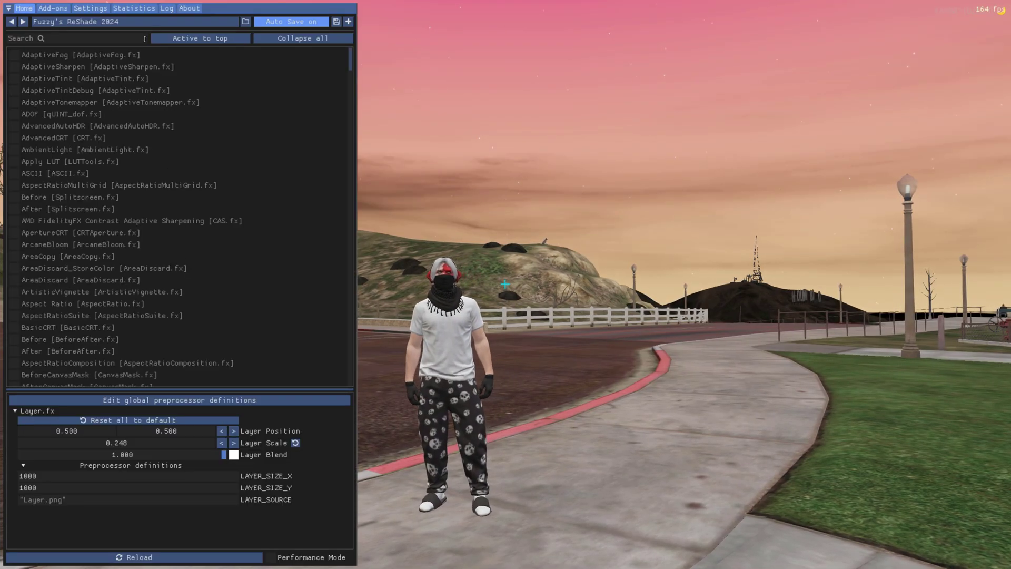
{"action": "left_click", "coordinate": [147, 23]}
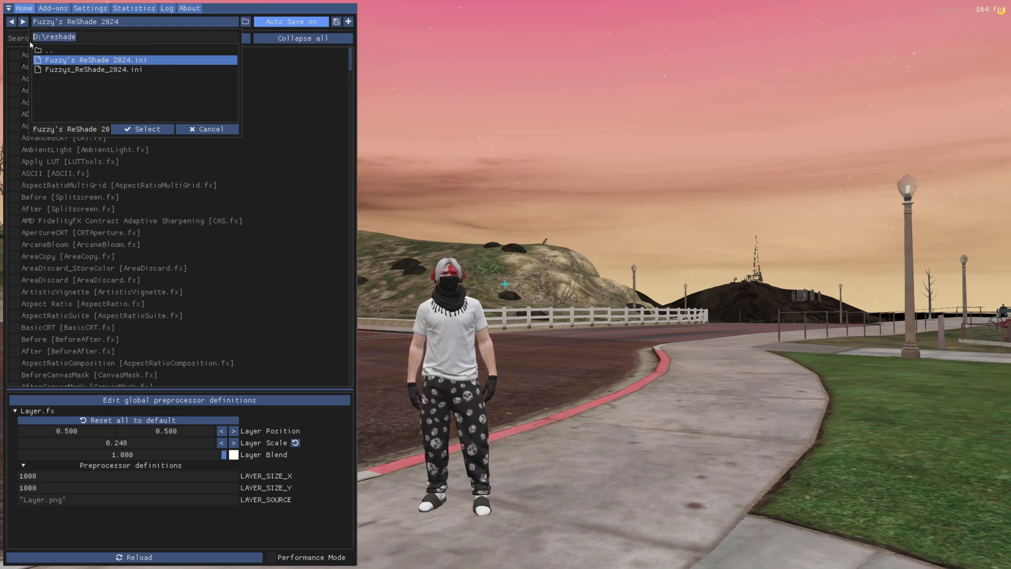
{"action": "key", "text": "BackSpace"}
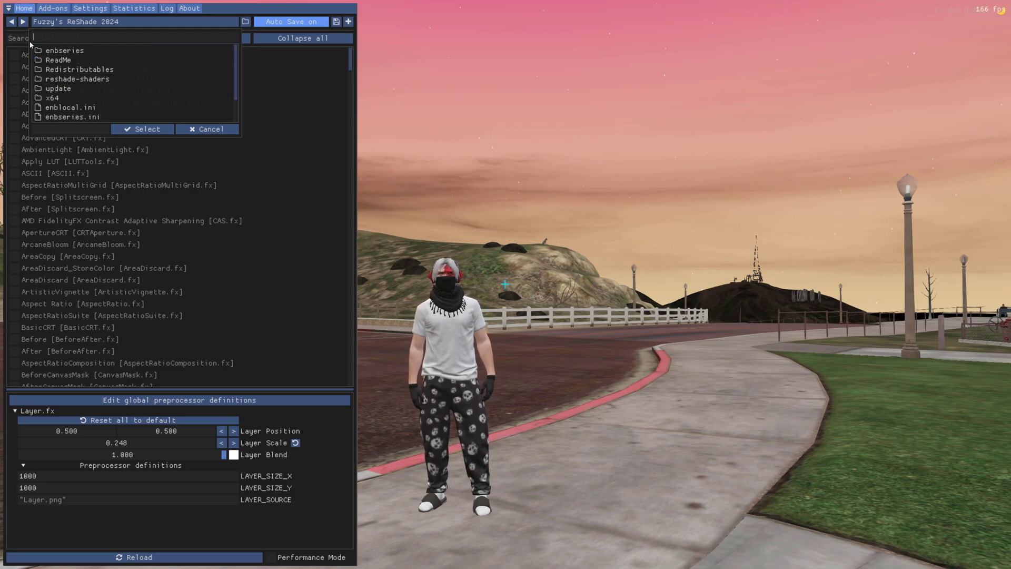
{"action": "key", "text": "ctrl+z"}
{"action": "type", "text": "D:\\reshade"}
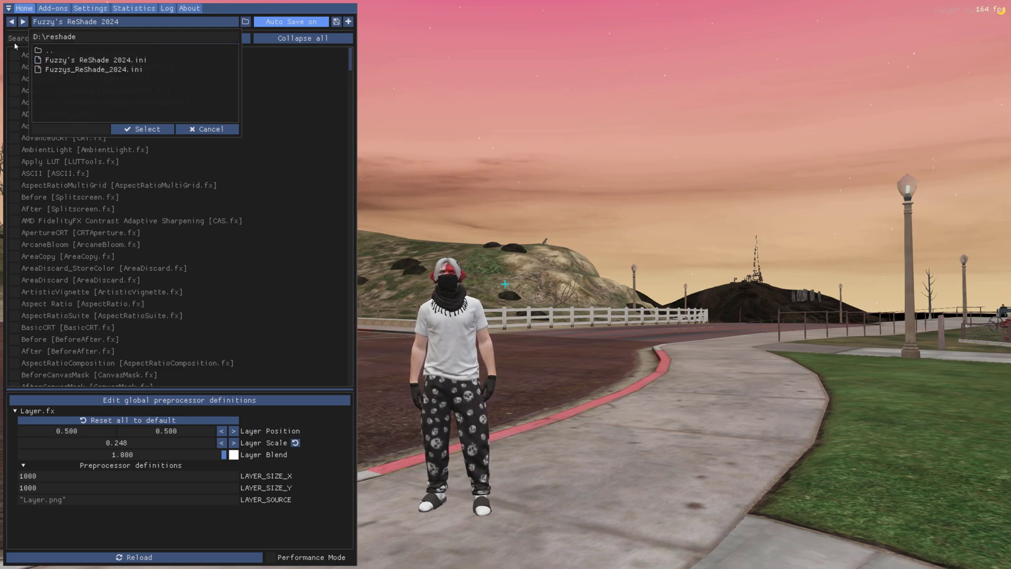
{"action": "left_click", "coordinate": [90, 69]}
{"action": "left_click", "coordinate": [155, 130]}
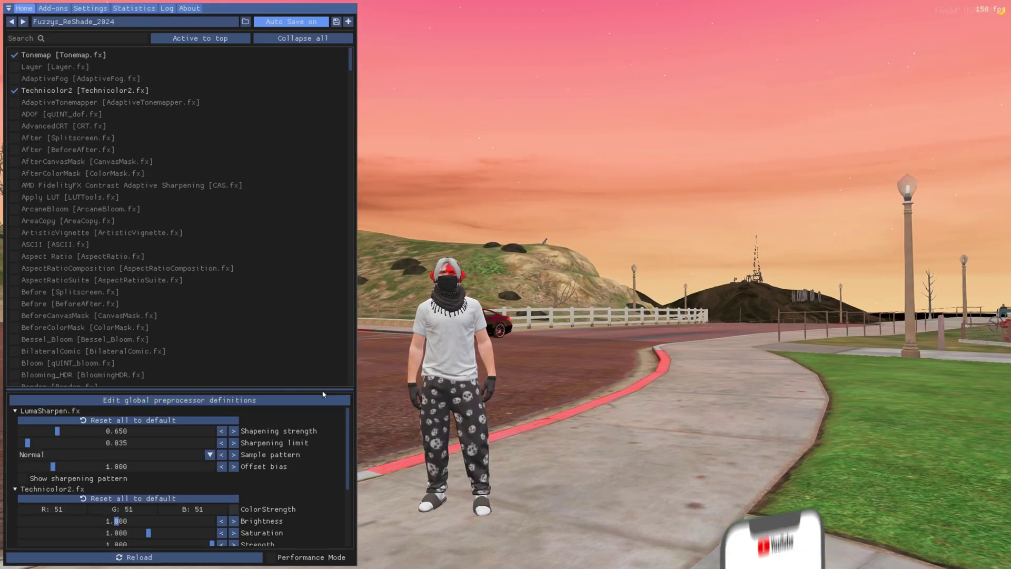
Step: Close the overlay and run the character back and forth to view the new preset
{"action": "key", "text": "Home"}
{"action": "key", "text": "w"}
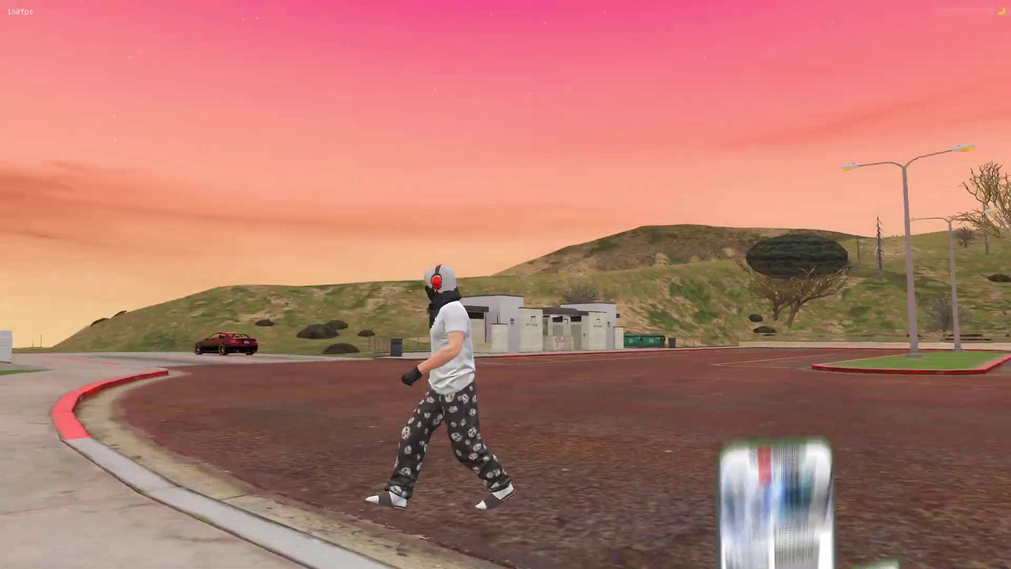
{"action": "key", "text": "s"}
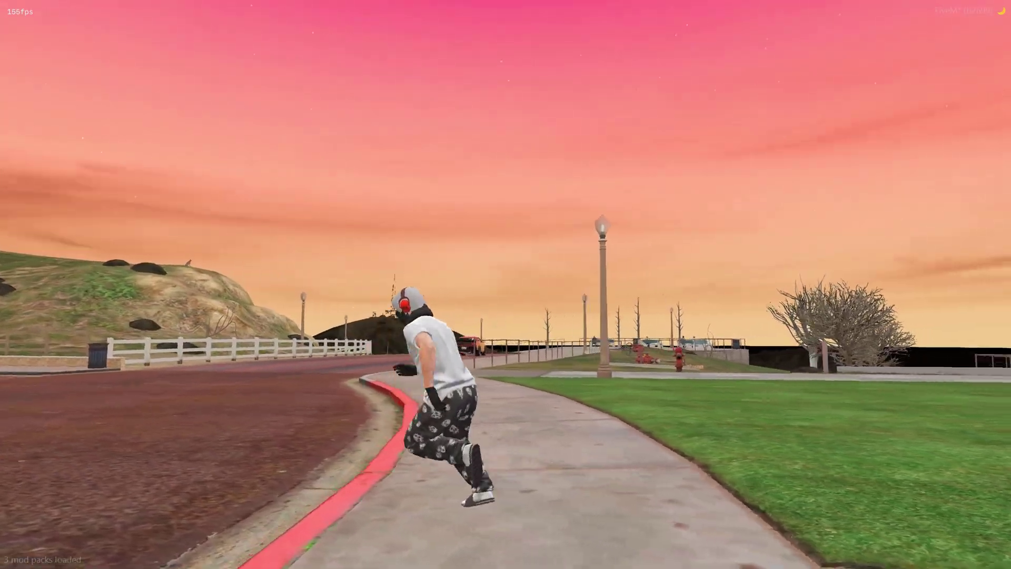
{"action": "key", "text": "w"}
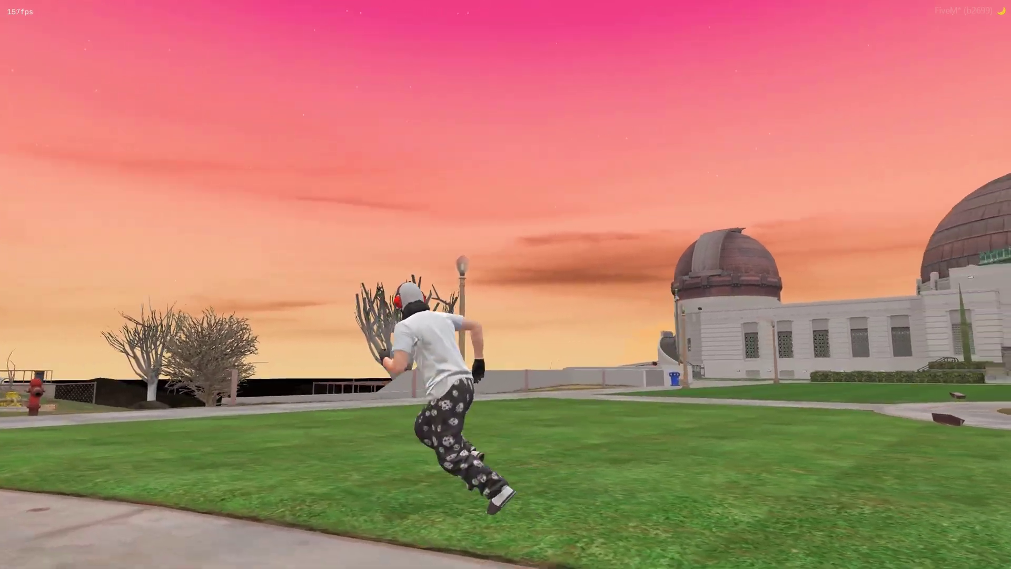
{"action": "key", "text": "w"}
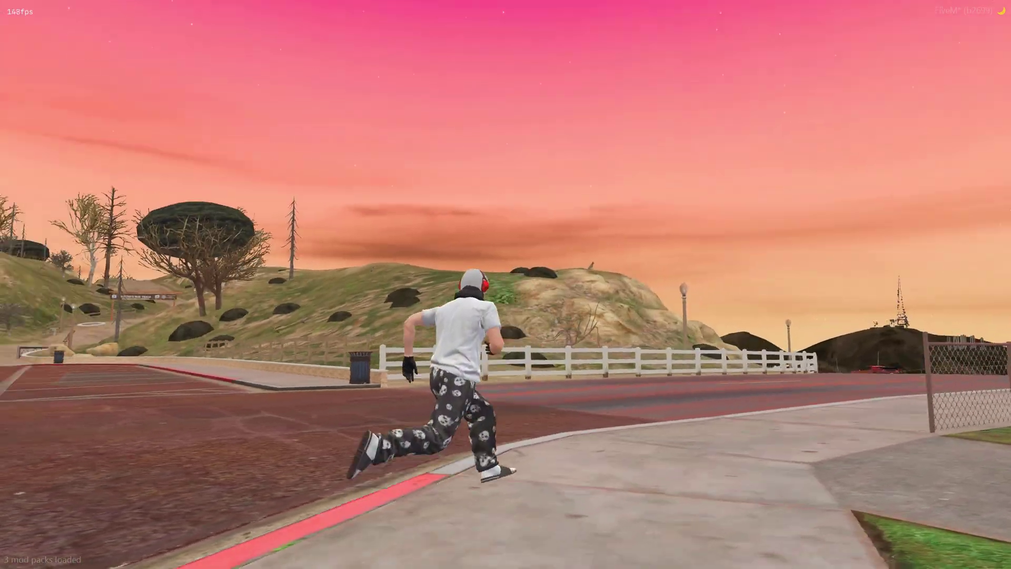
{"action": "key", "text": "s"}
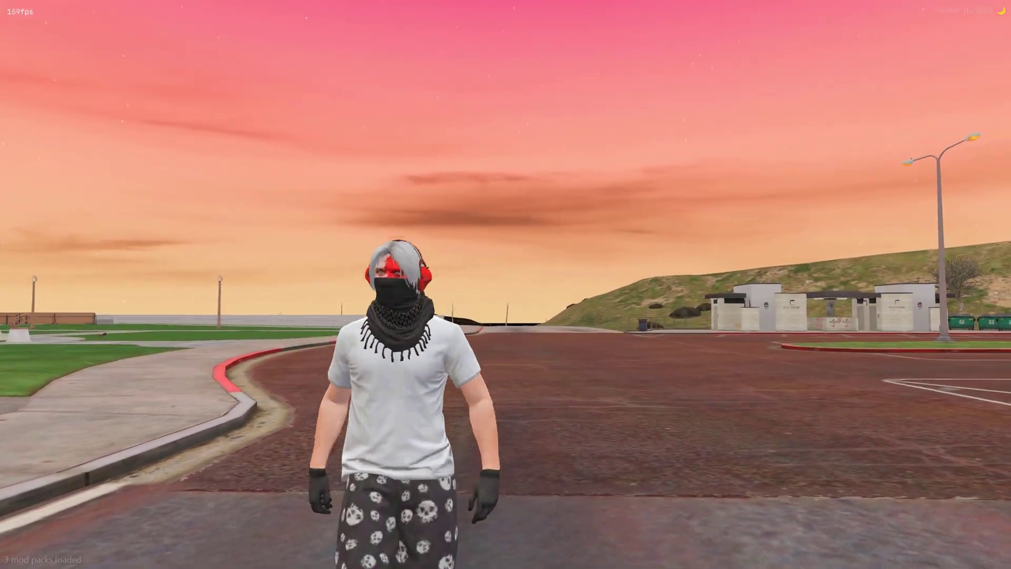